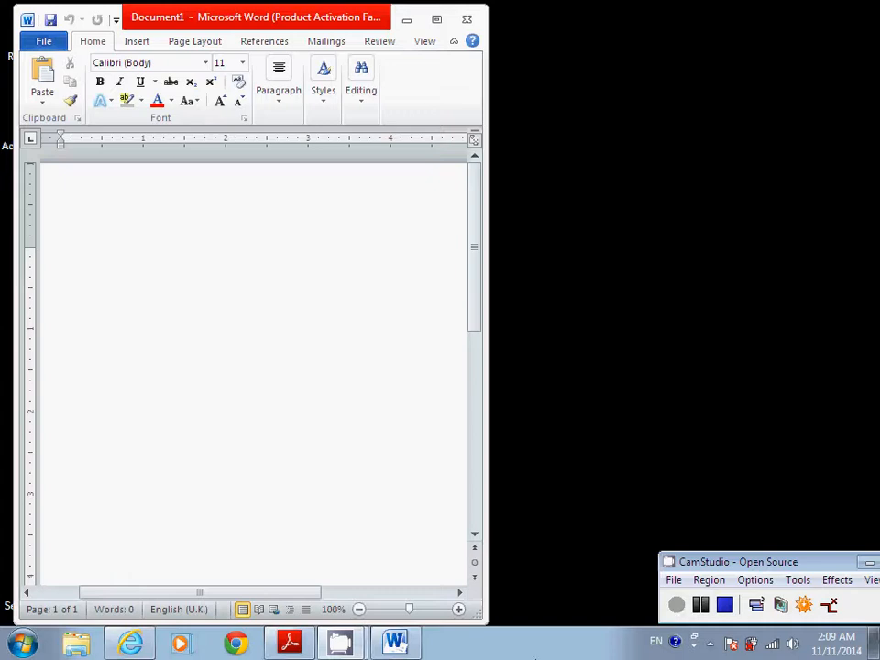
- Start Microsoft Access 2010 and dismiss the Office Activation Wizard
{"action": "left_click", "coordinate": [23, 644]}
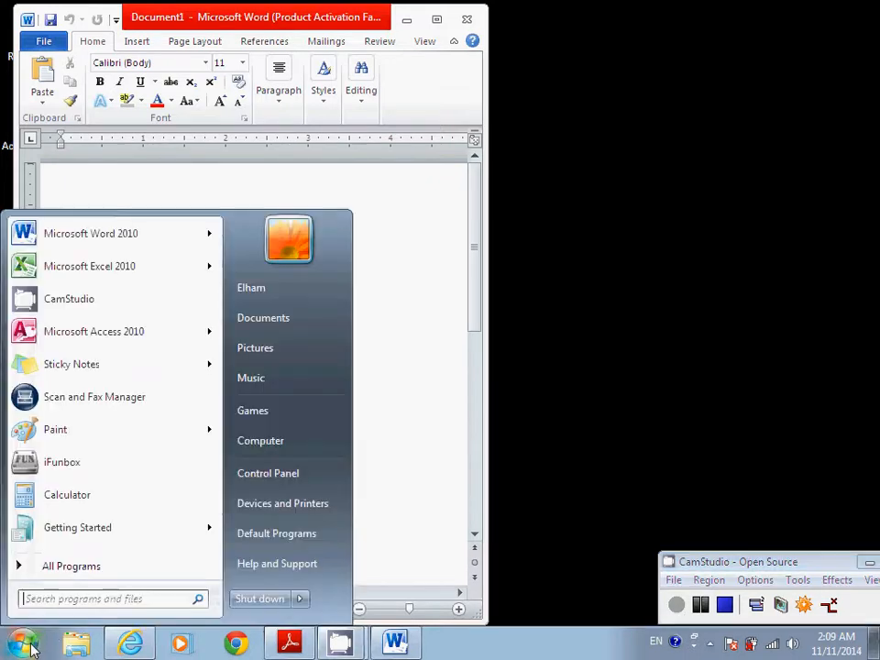
{"action": "left_click", "coordinate": [73, 569]}
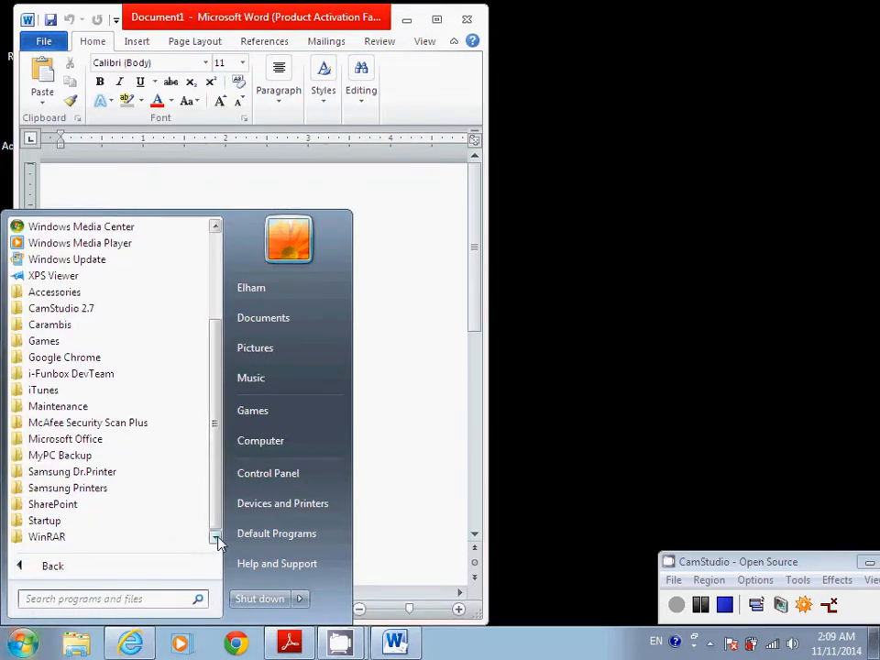
{"action": "left_click", "coordinate": [82, 442]}
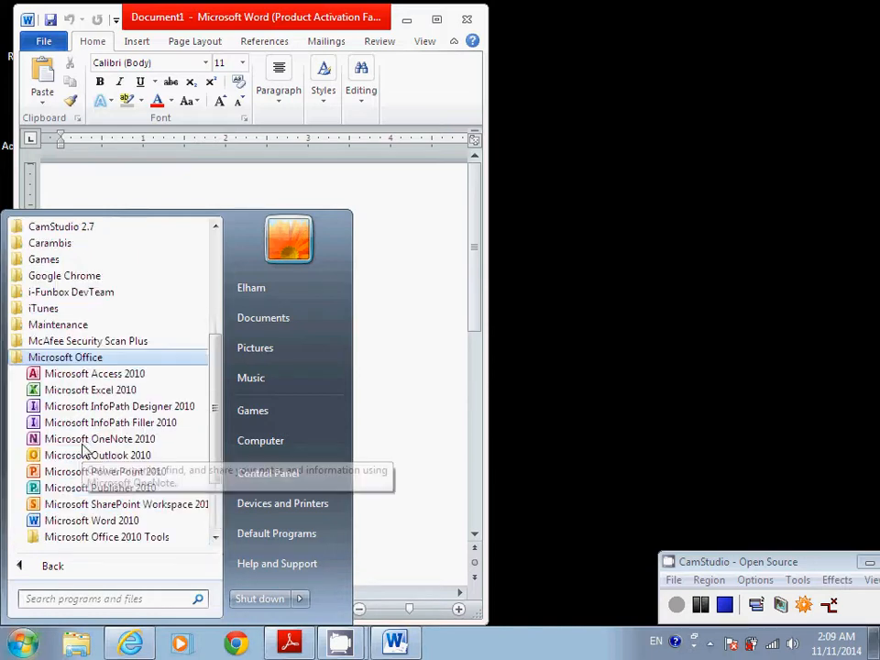
{"action": "left_click", "coordinate": [101, 377]}
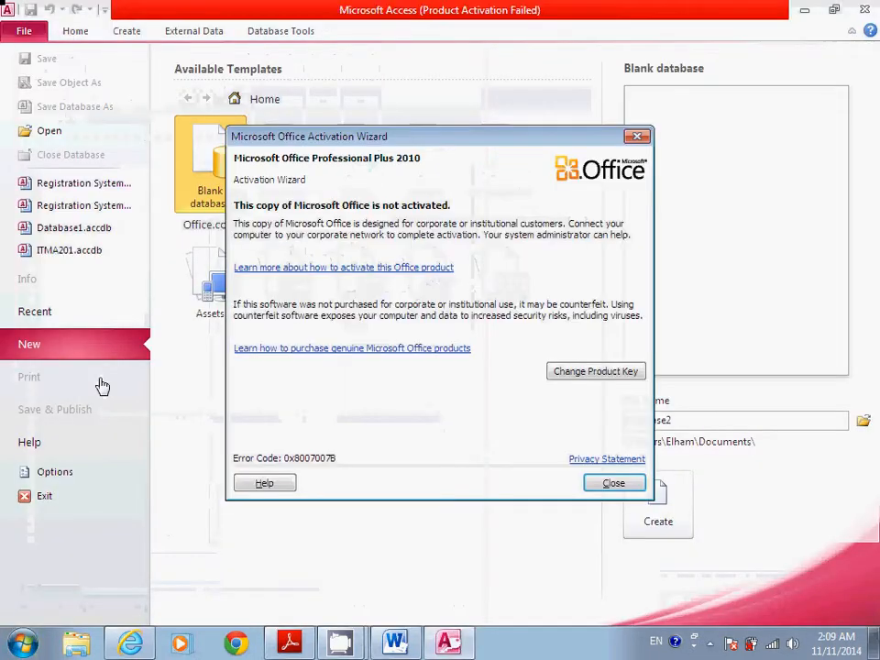
{"action": "left_click", "coordinate": [594, 488]}
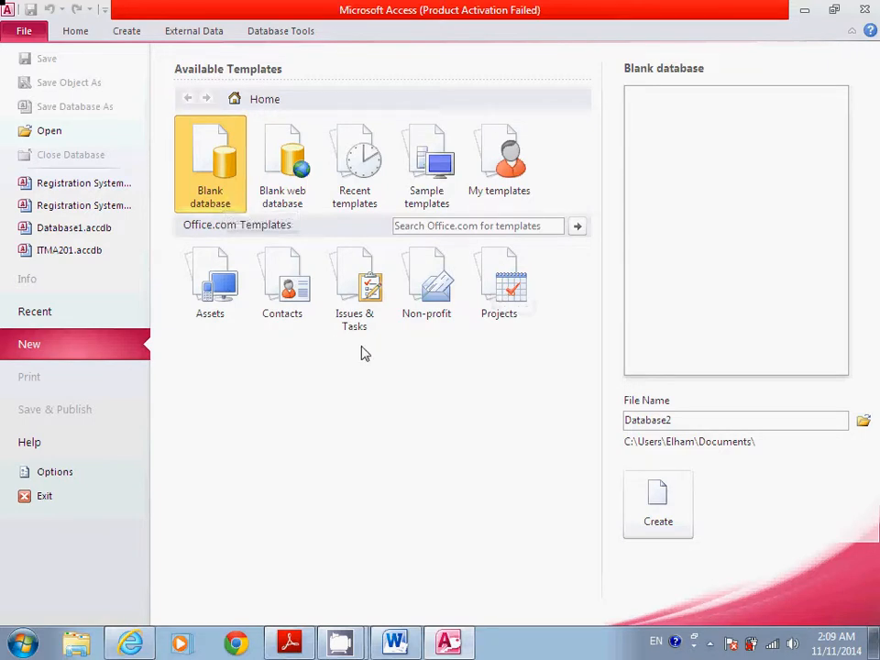
- Create a blank database with the file name RegistrationSystem
{"action": "double_click", "coordinate": [665, 421]}
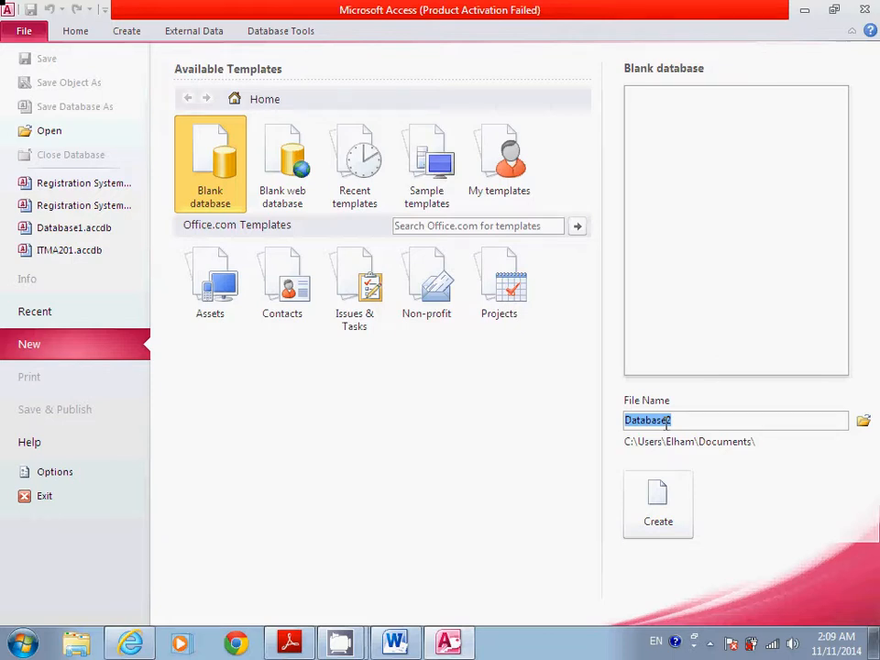
{"action": "type", "text": "Regi"}
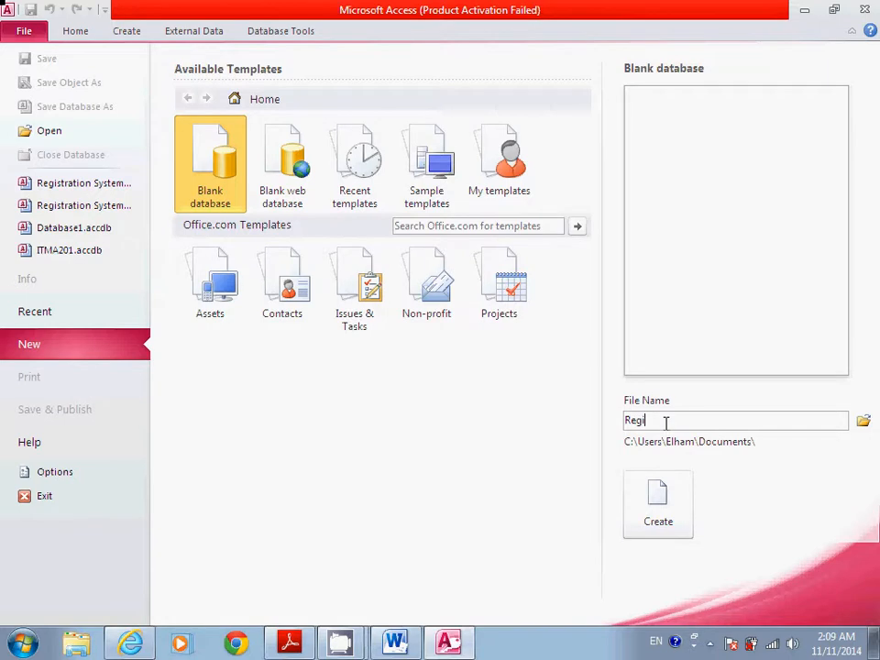
{"action": "type", "text": "strationSystem"}
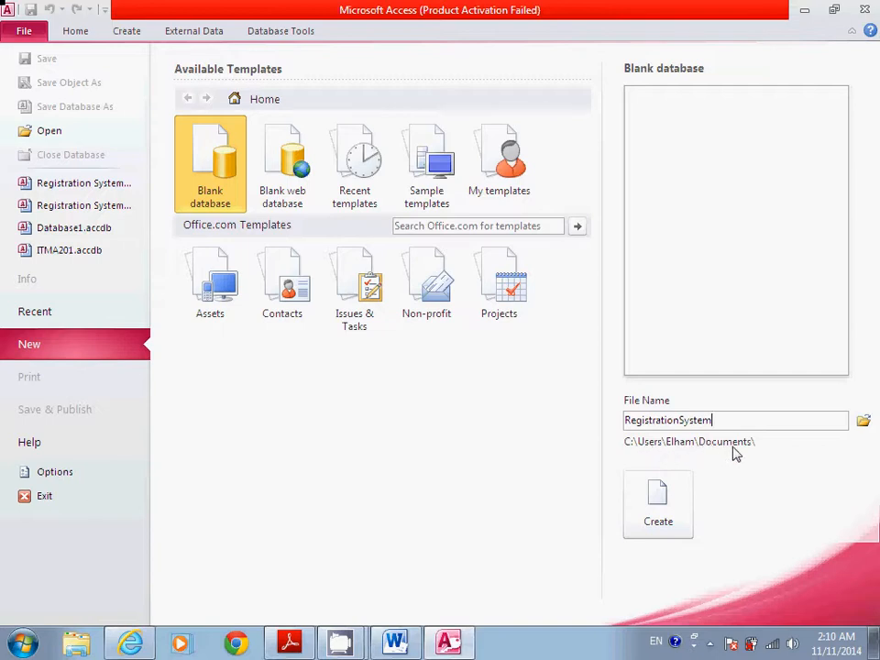
{"action": "left_click", "coordinate": [676, 490]}
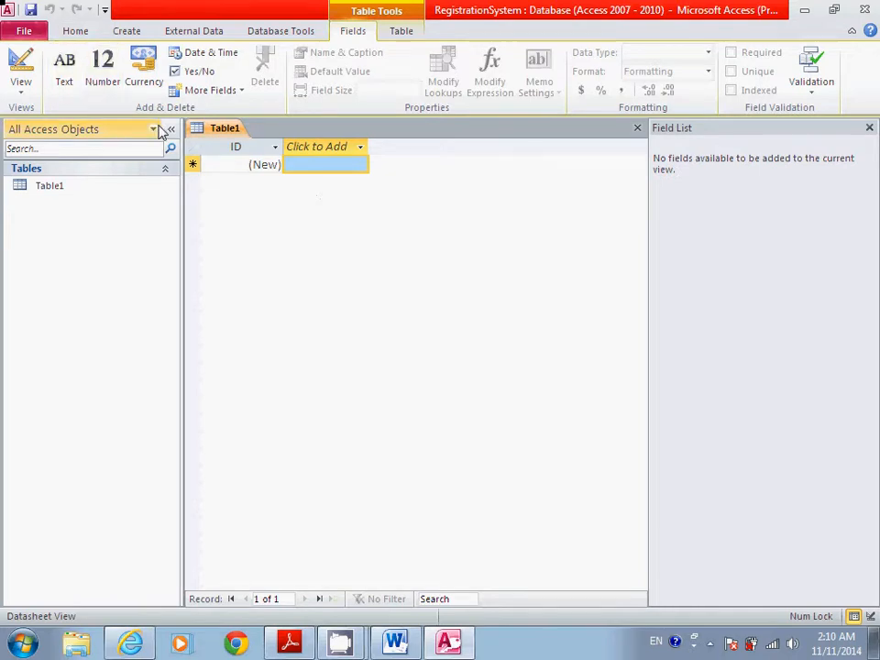
- Switch the new table to Design View and save it under the name Student
{"action": "right_click", "coordinate": [206, 138]}
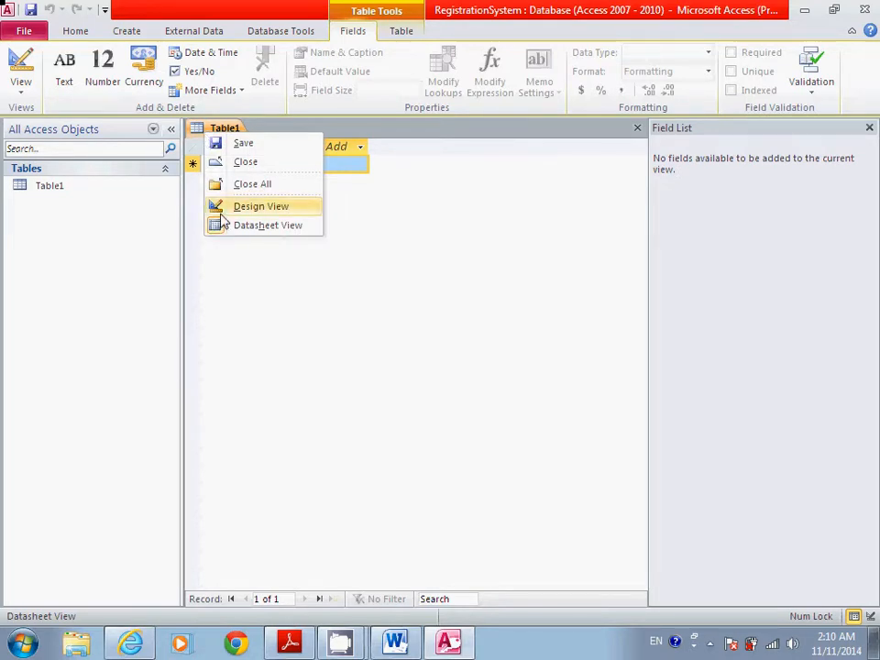
{"action": "left_click", "coordinate": [220, 129]}
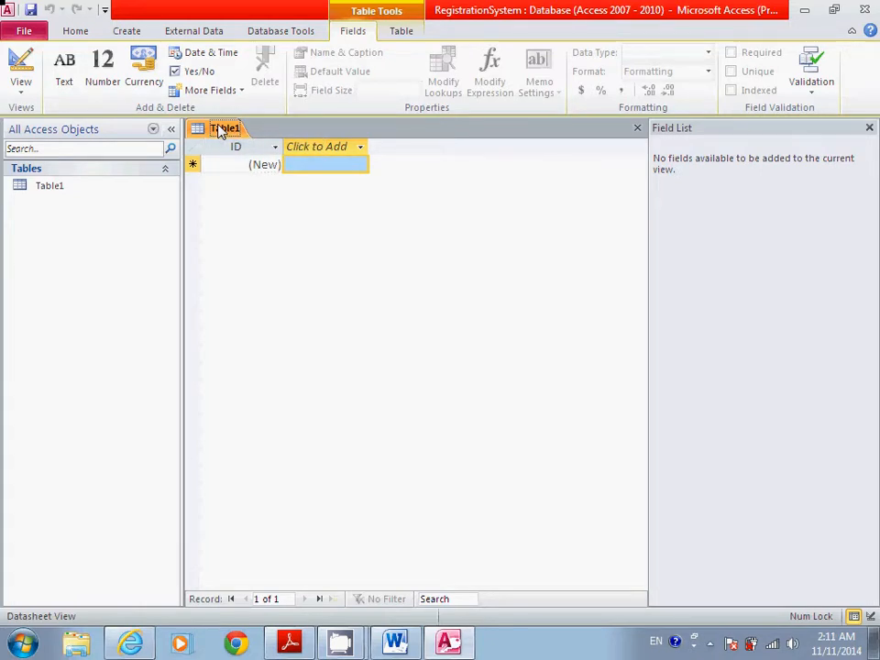
{"action": "right_click", "coordinate": [220, 129]}
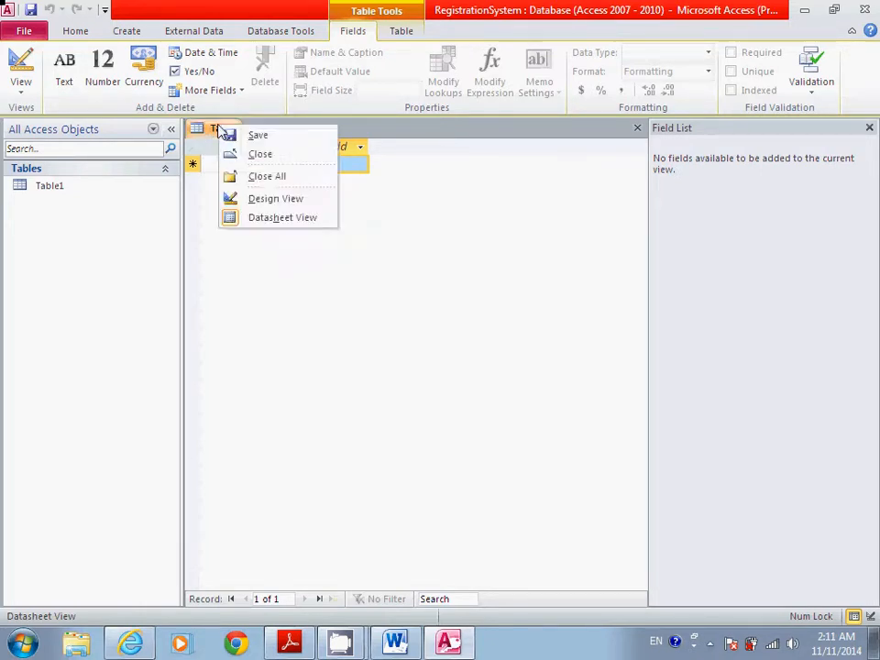
{"action": "left_click", "coordinate": [265, 197]}
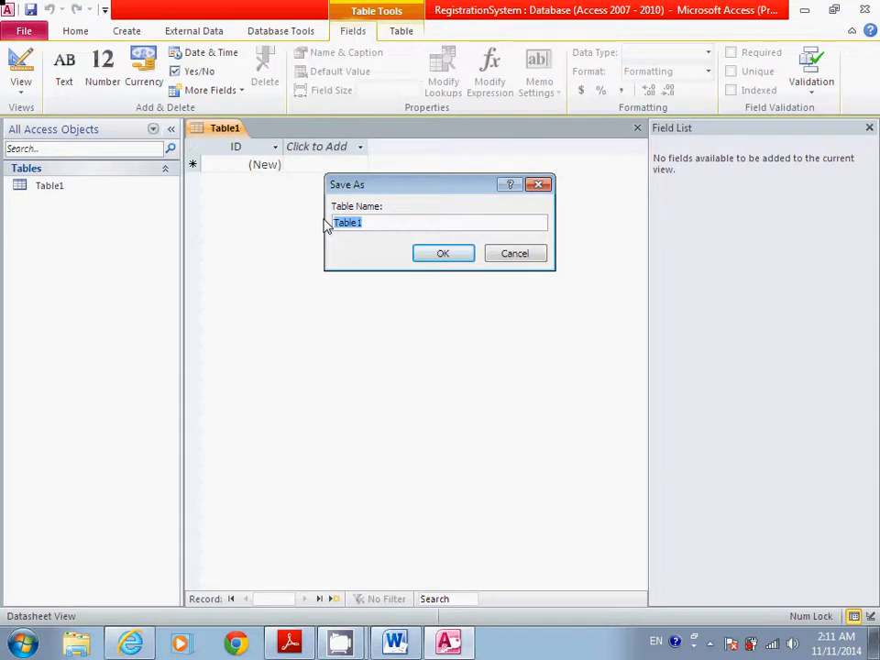
{"action": "type", "text": "Student"}
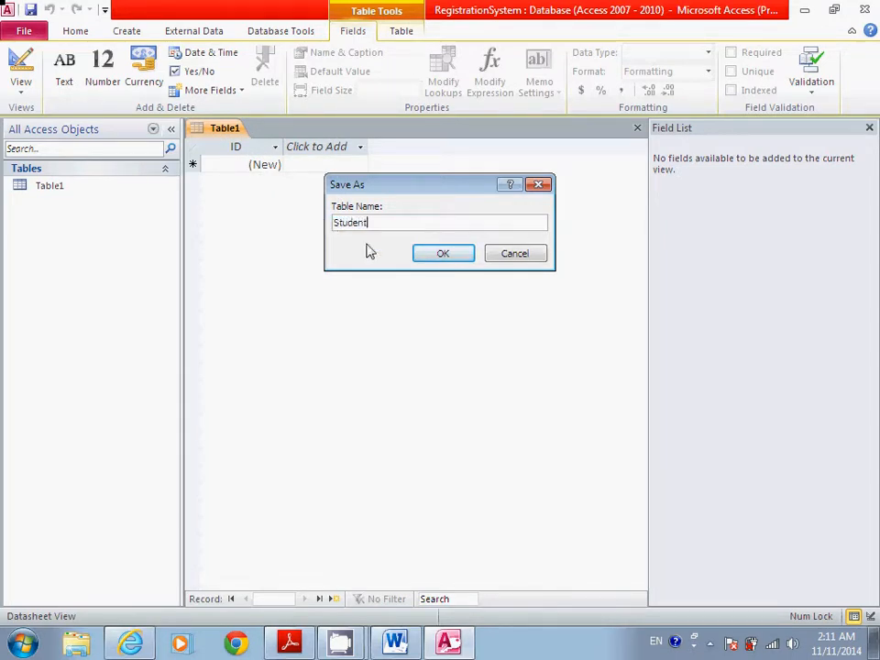
{"action": "left_click", "coordinate": [421, 257]}
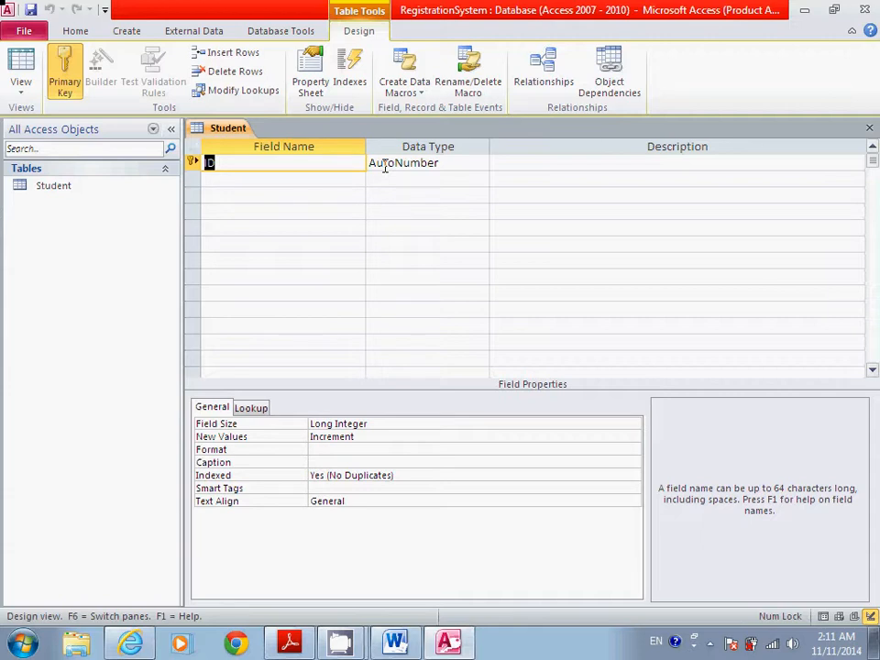
- Rename the primary key field ID as StdID and set its data type to Text
{"action": "type", "text": "StdID"}
{"action": "left_click", "coordinate": [383, 165]}
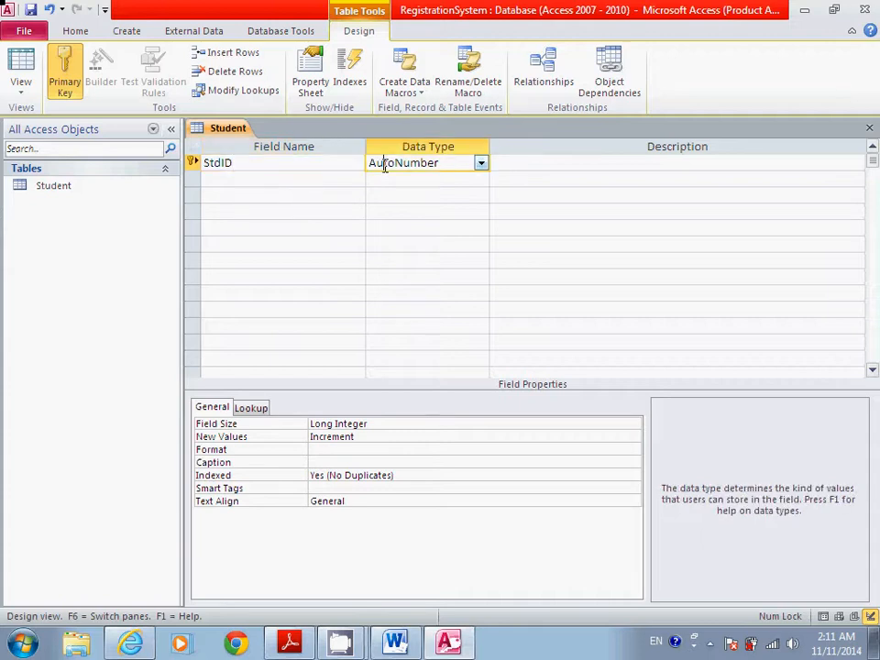
{"action": "left_click", "coordinate": [480, 164]}
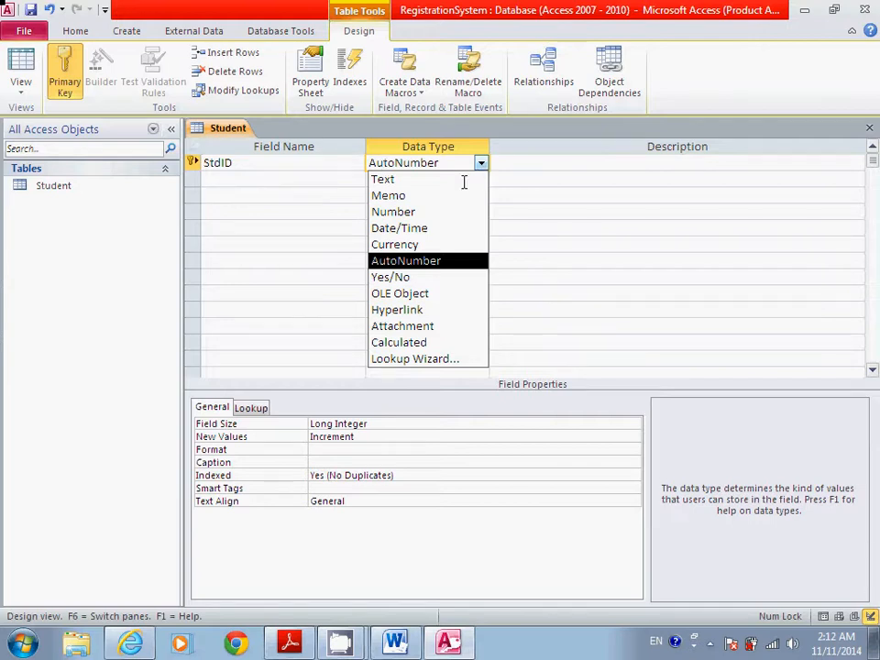
{"action": "left_click", "coordinate": [456, 187]}
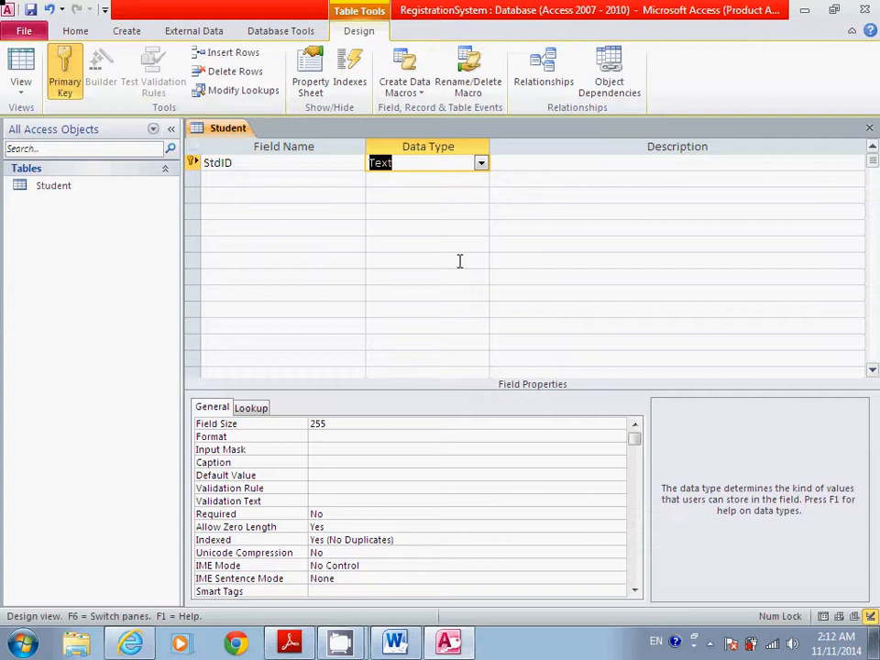
{"action": "left_click", "coordinate": [455, 181]}
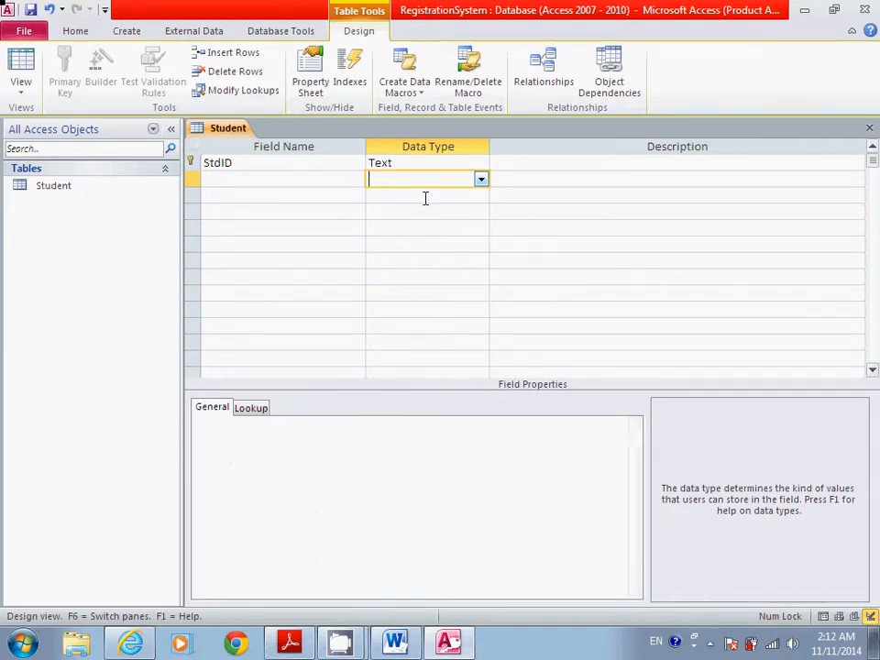
- Set the StdID field's size to 10 and its caption to Student ID
{"action": "left_click", "coordinate": [402, 166]}
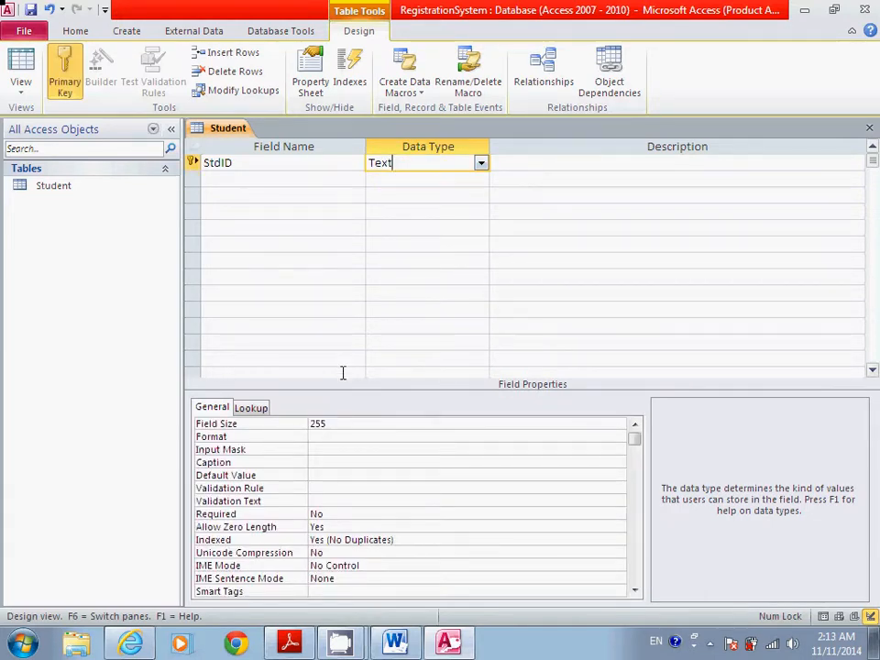
{"action": "left_click", "coordinate": [317, 424]}
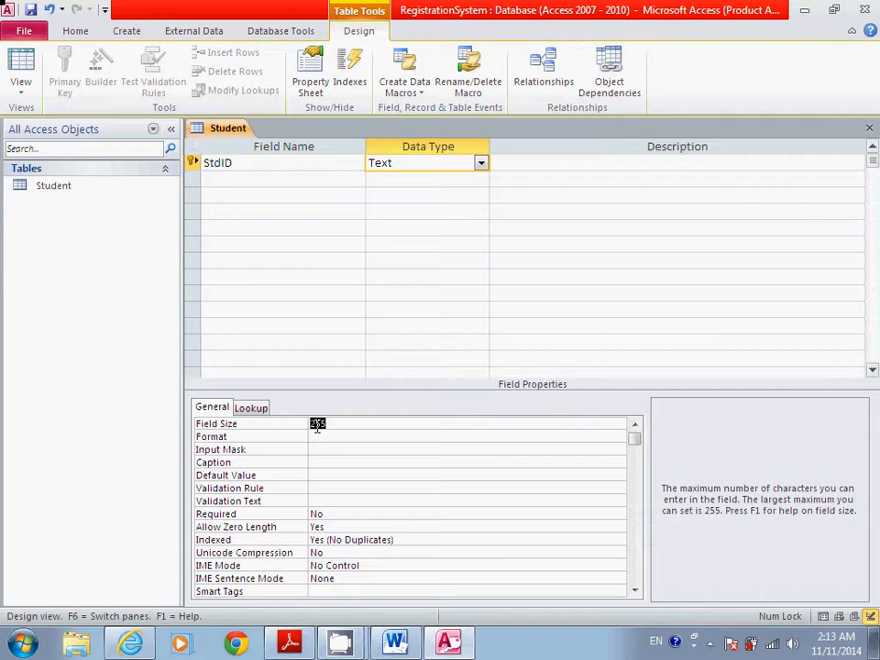
{"action": "type", "text": "10"}
{"action": "left_click", "coordinate": [319, 462]}
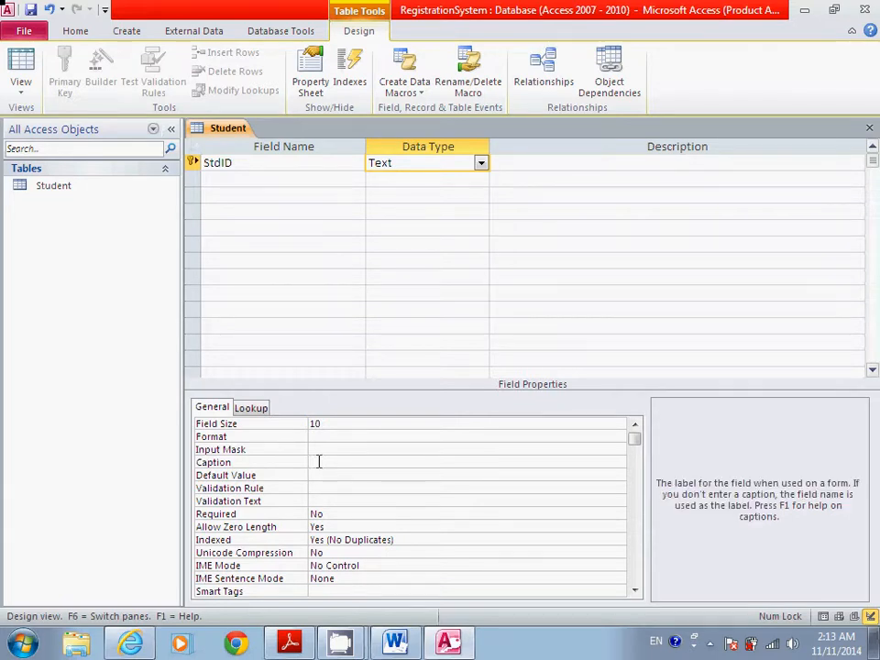
{"action": "type", "text": "Student I"}
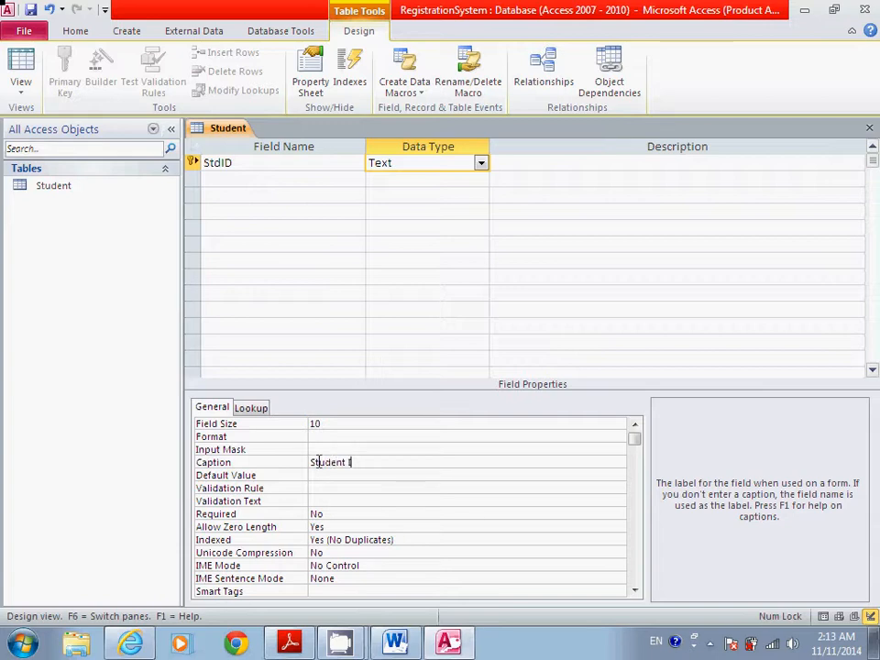
{"action": "type", "text": "D"}
{"action": "left_click", "coordinate": [252, 168]}
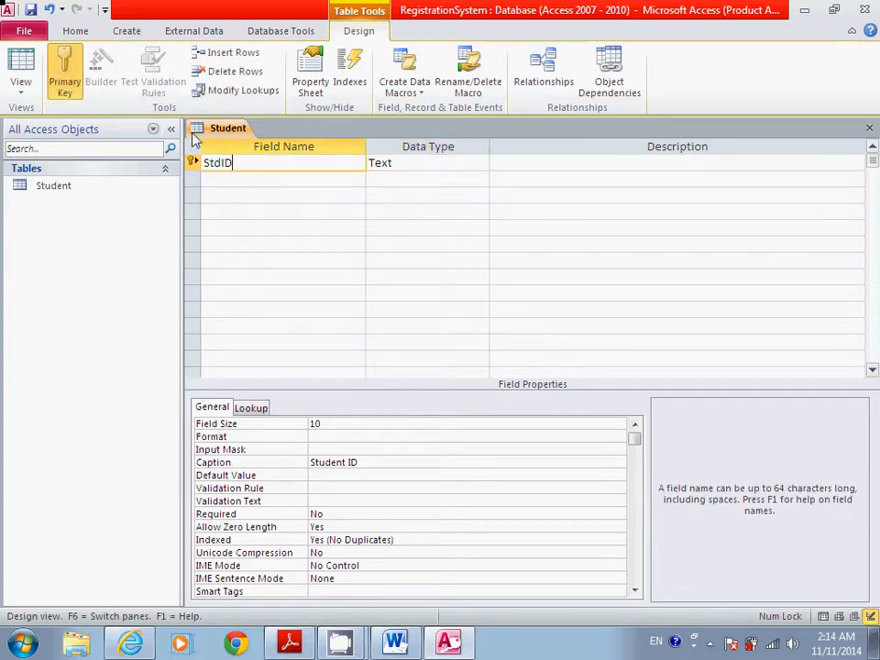
{"action": "left_click", "coordinate": [73, 95]}
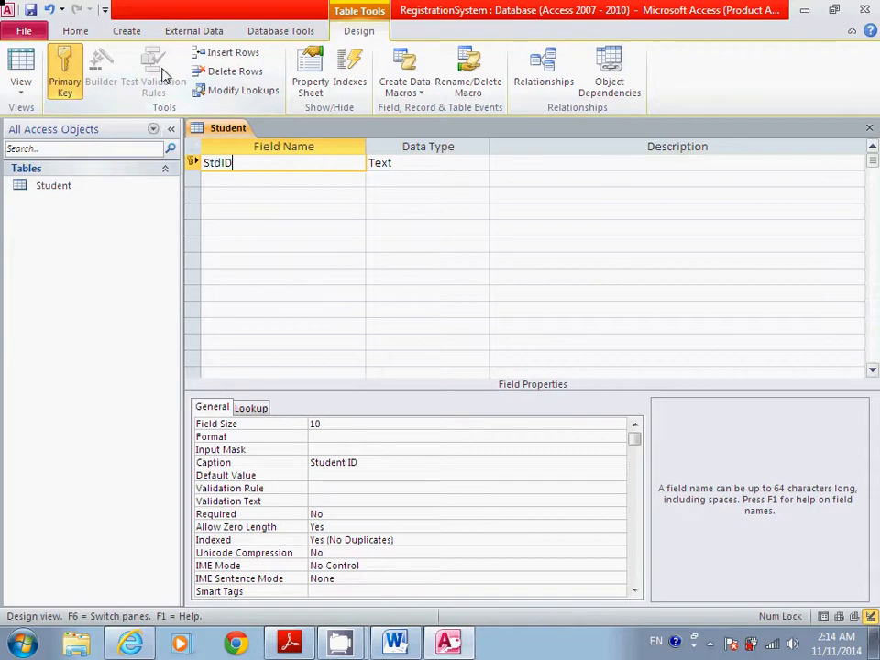
- Add the text fields stdName, StdGender and StdBirthDate below StdID in the Student table
{"action": "left_click", "coordinate": [269, 175]}
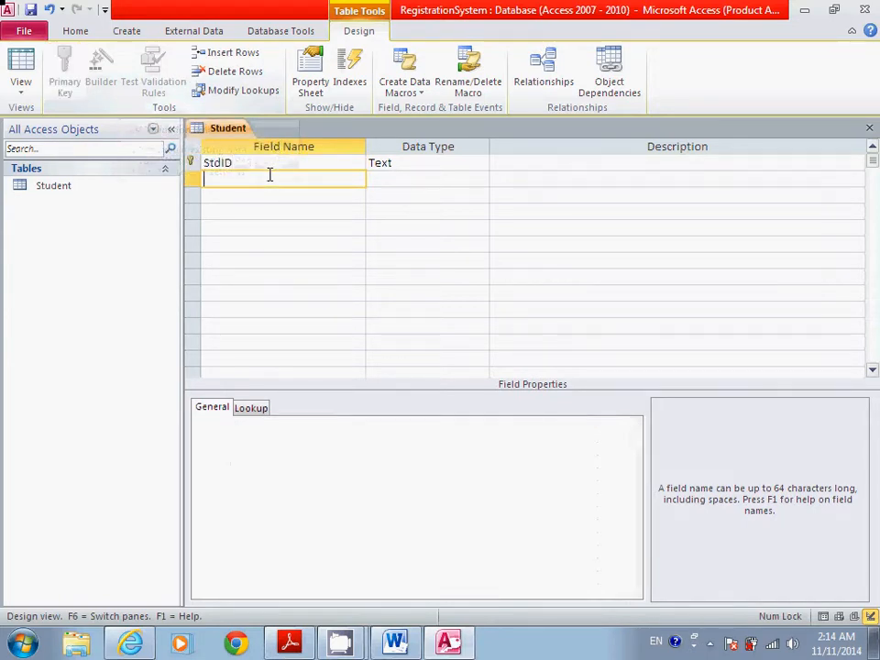
{"action": "type", "text": "st"}
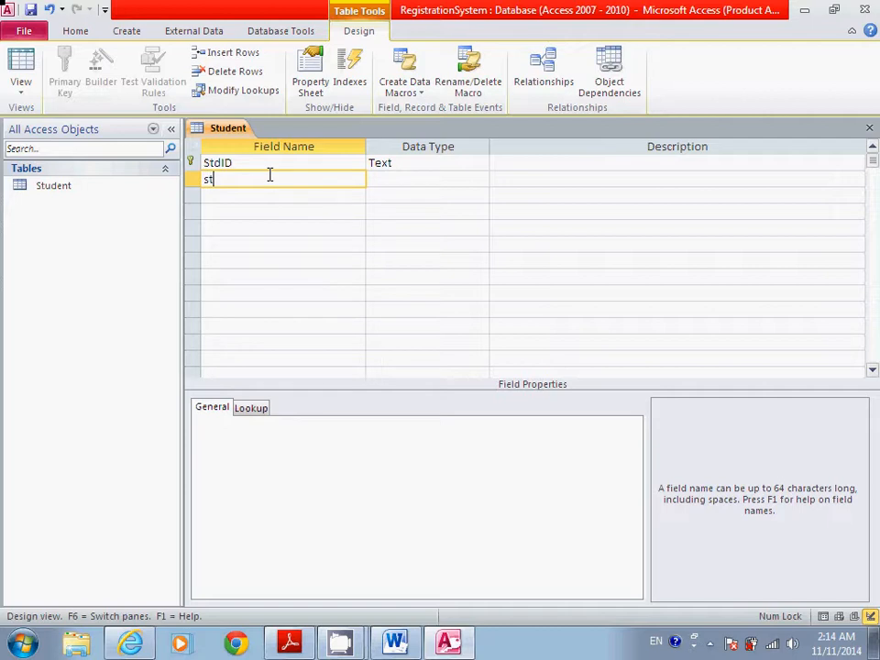
{"action": "type", "text": "dName"}
{"action": "key", "text": "Down"}
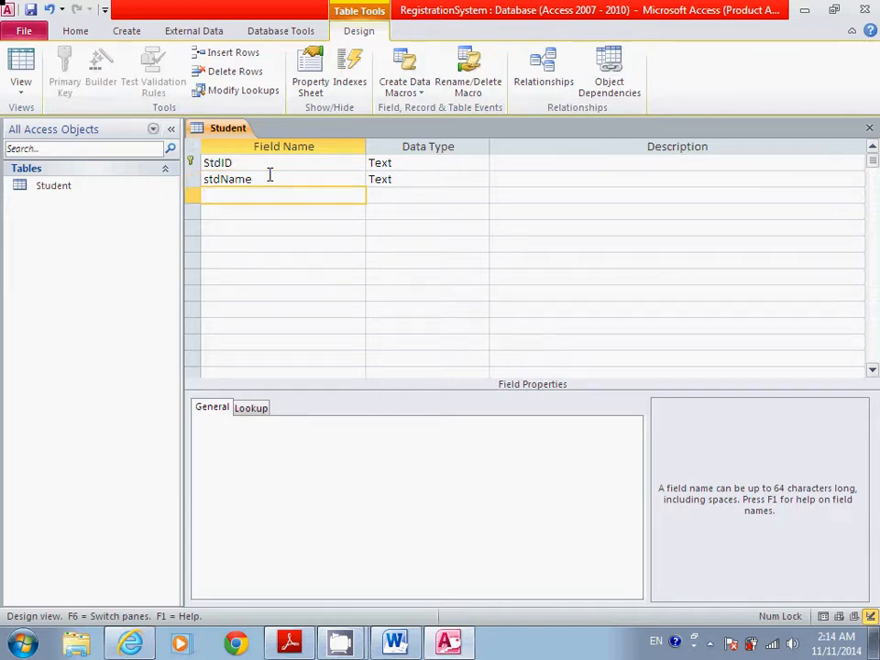
{"action": "type", "text": "Std"}
{"action": "type", "text": "Gender"}
{"action": "key", "text": "Down"}
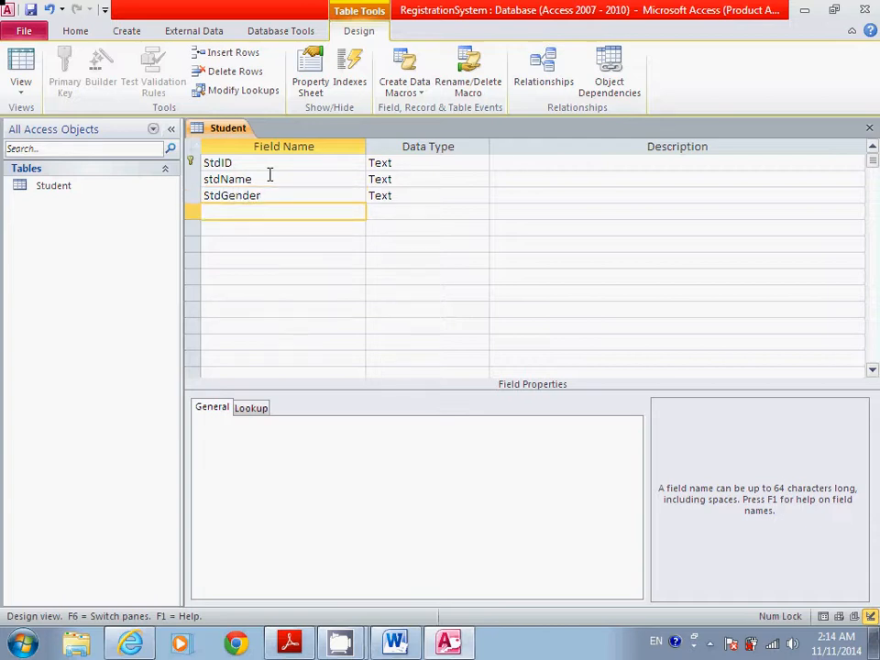
{"action": "type", "text": "StdBirthDate"}
{"action": "key", "text": "Down"}
- Add the text fields StdMobile, StdEmail, StdMajor and StdCollege to the end of the Student table's field list
{"action": "type", "text": "Std"}
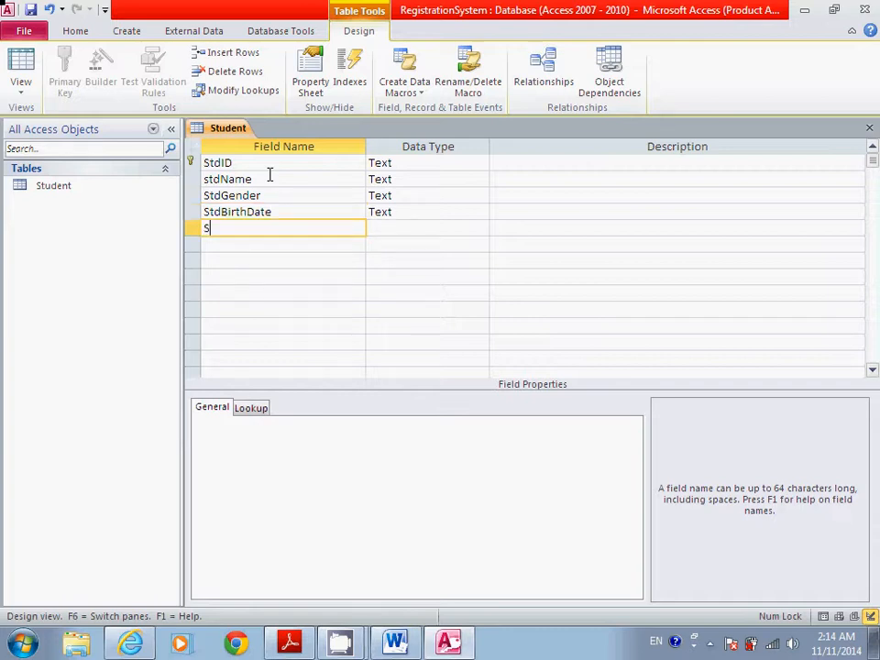
{"action": "type", "text": "Mobile"}
{"action": "key", "text": "Down"}
{"action": "type", "text": "S"}
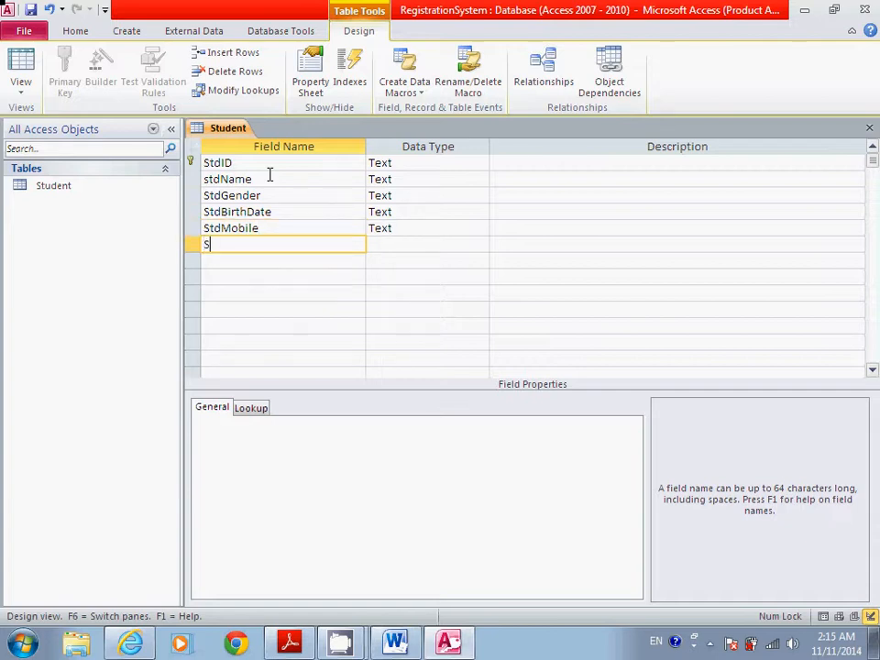
{"action": "type", "text": "tdEmail"}
{"action": "key", "text": "Down"}
{"action": "type", "text": "Std"}
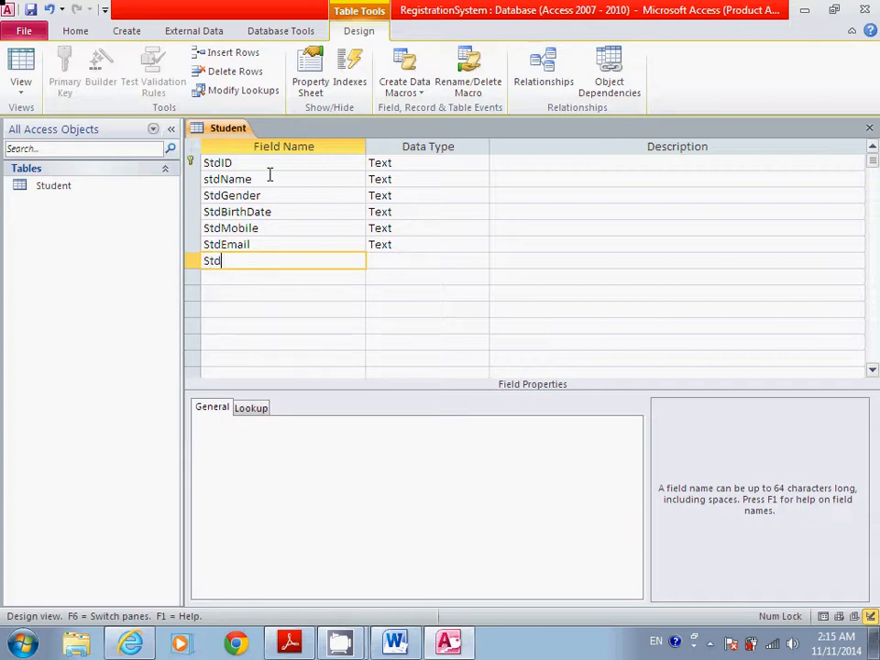
{"action": "type", "text": "Major"}
{"action": "key", "text": "Down"}
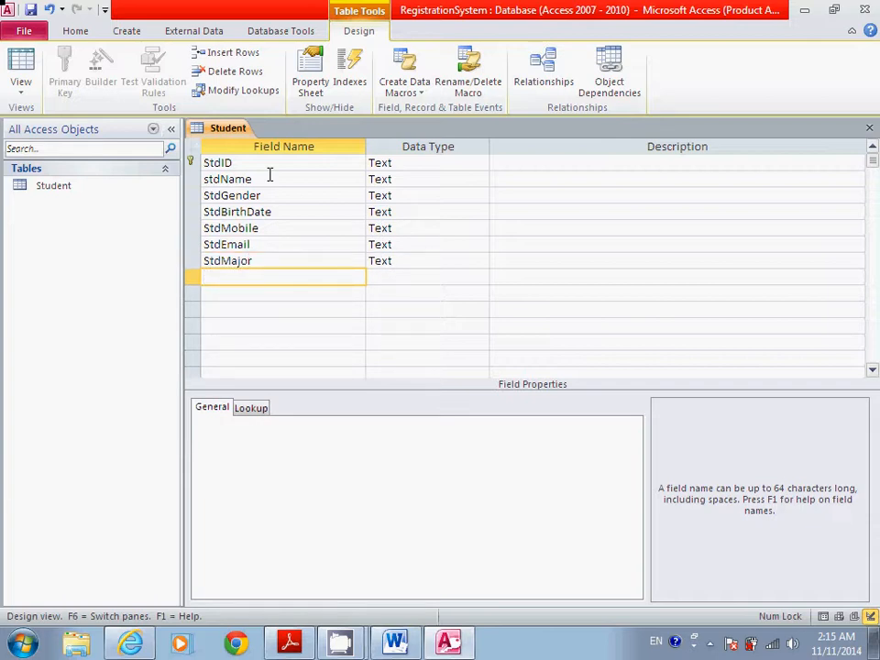
{"action": "type", "text": "StdCollege"}
- Set the caption of the stdName field to Name
{"action": "left_click", "coordinate": [372, 276]}
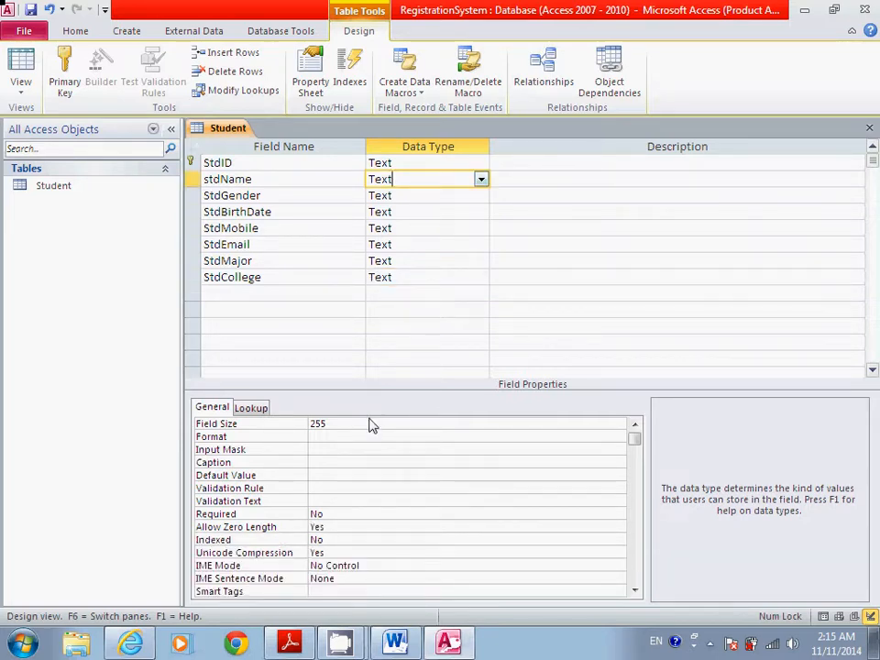
{"action": "left_click", "coordinate": [313, 474]}
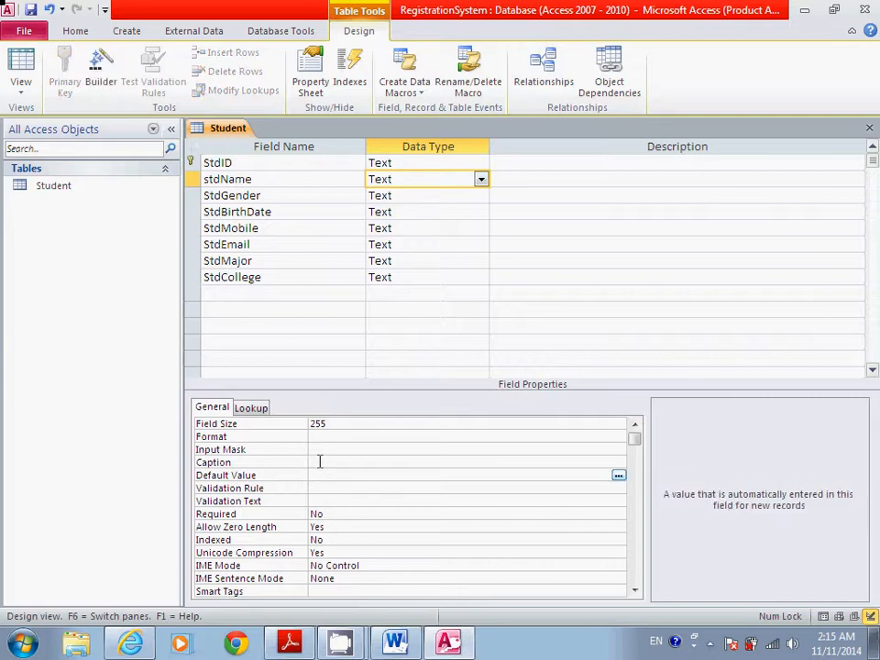
{"action": "left_click", "coordinate": [318, 462]}
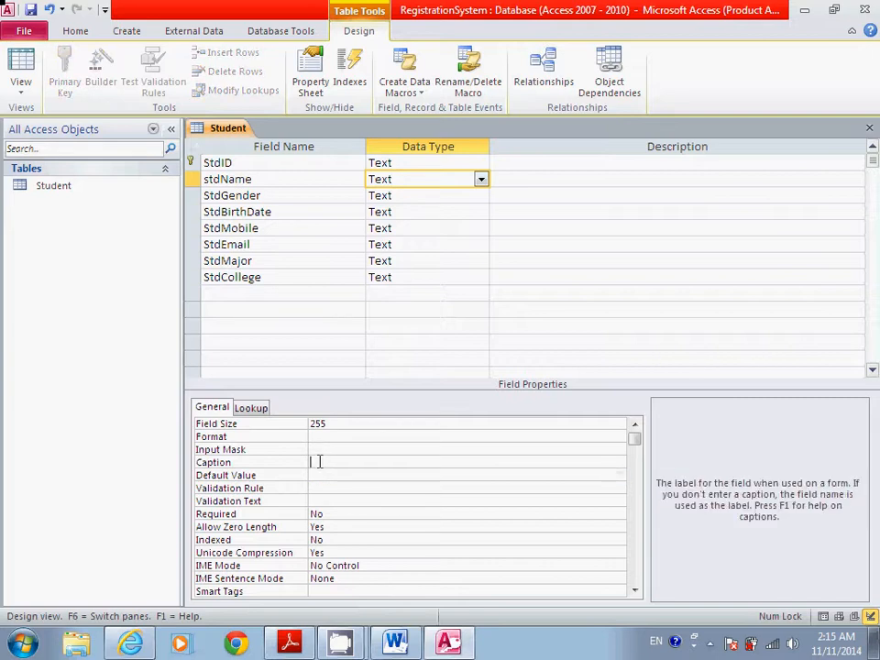
{"action": "type", "text": "Name"}
- Set the StdGender field's size to 6 and its caption to Gender
{"action": "left_click", "coordinate": [398, 197]}
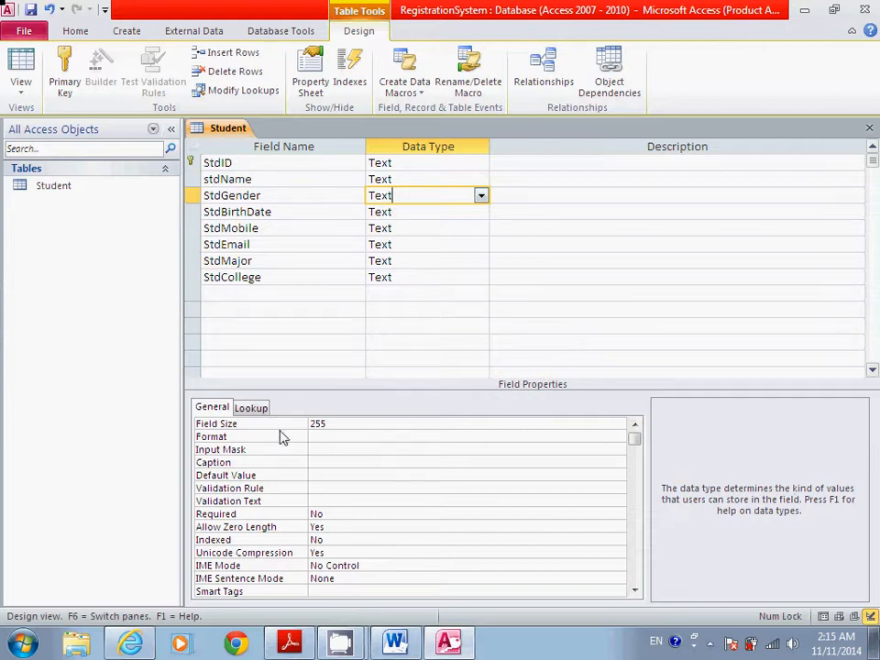
{"action": "double_click", "coordinate": [316, 424]}
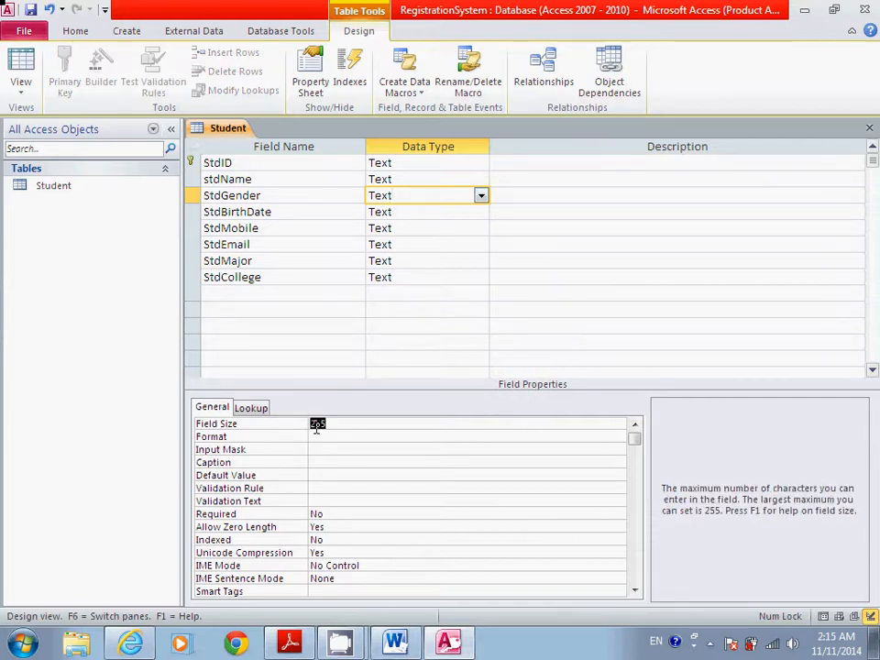
{"action": "type", "text": "6"}
{"action": "left_click", "coordinate": [316, 460]}
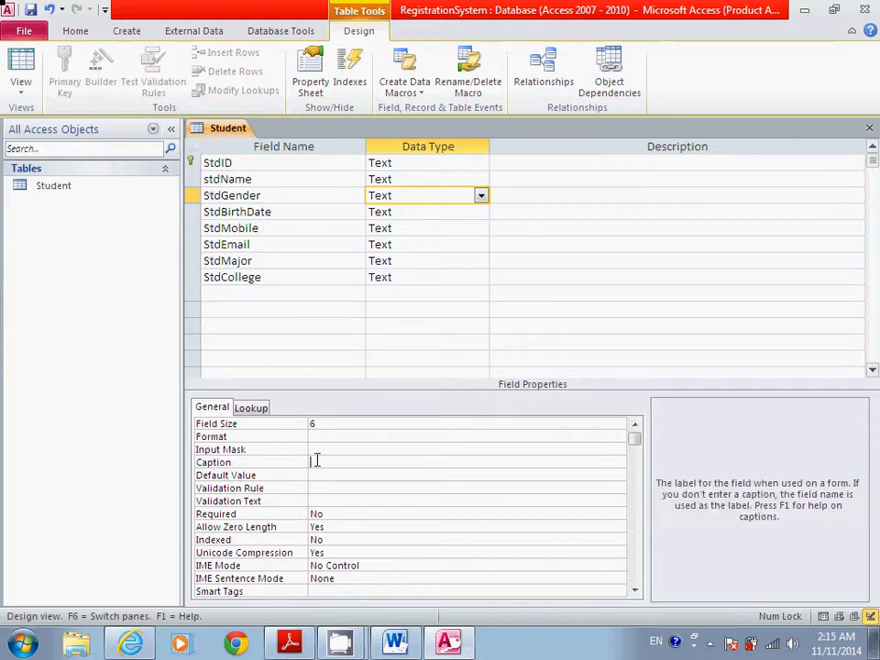
{"action": "type", "text": "Gender"}
{"action": "left_click", "coordinate": [250, 409]}
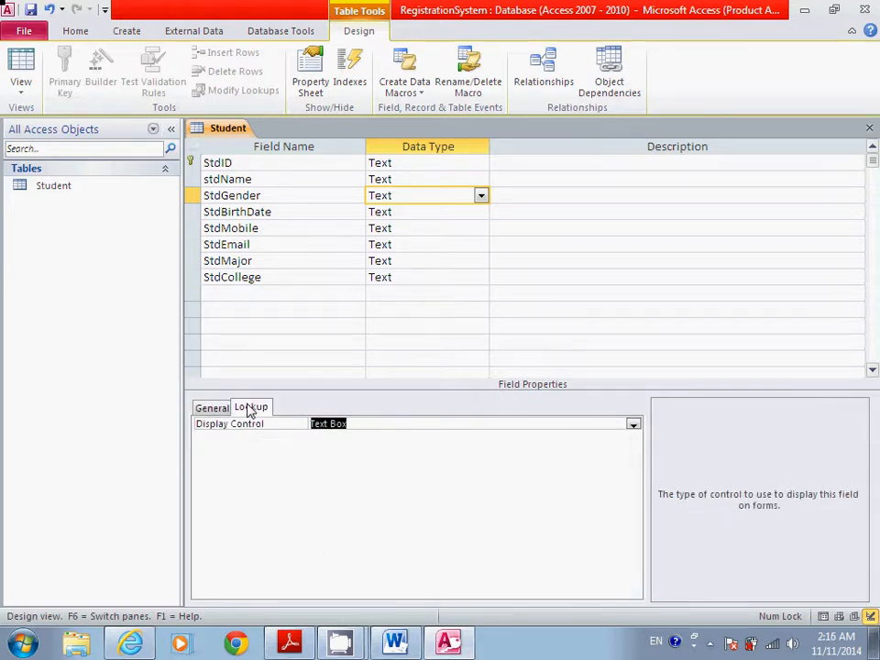
{"action": "left_click", "coordinate": [633, 424]}
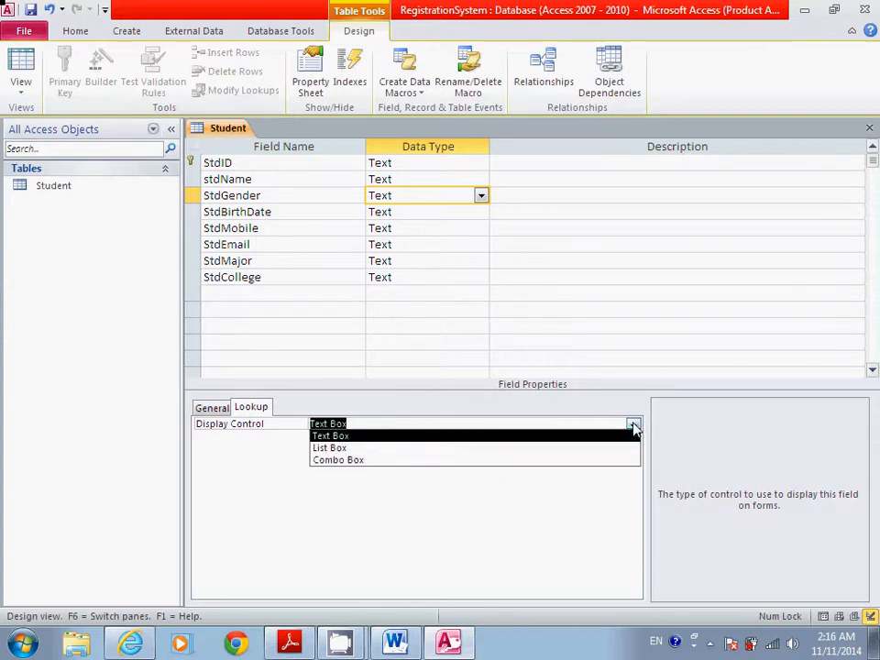
{"action": "left_click", "coordinate": [633, 427]}
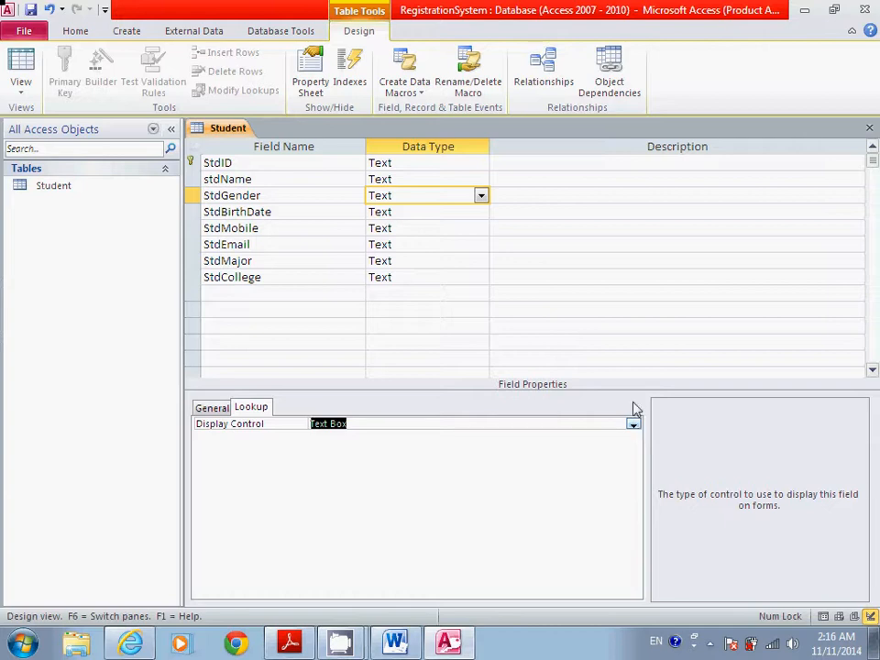
- Start the Lookup Wizard for the StdGender field and choose to type in the list values manually
{"action": "left_click", "coordinate": [480, 198]}
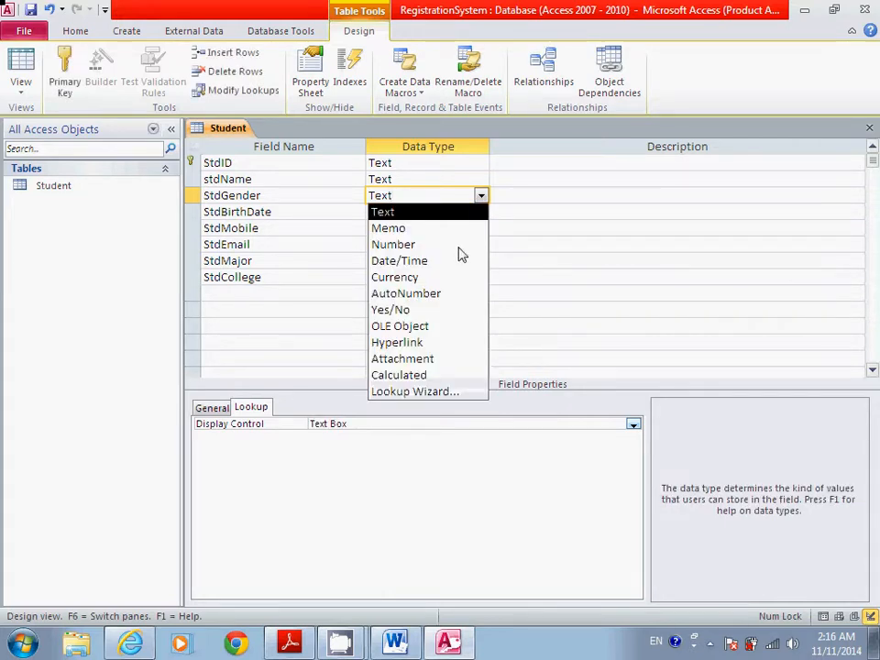
{"action": "left_click", "coordinate": [425, 394]}
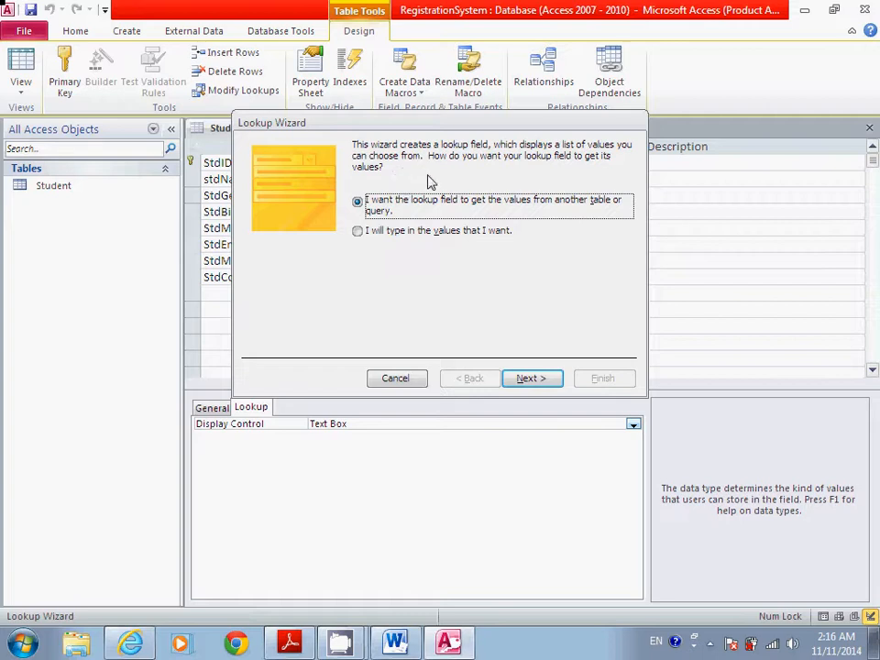
{"action": "left_click", "coordinate": [419, 235]}
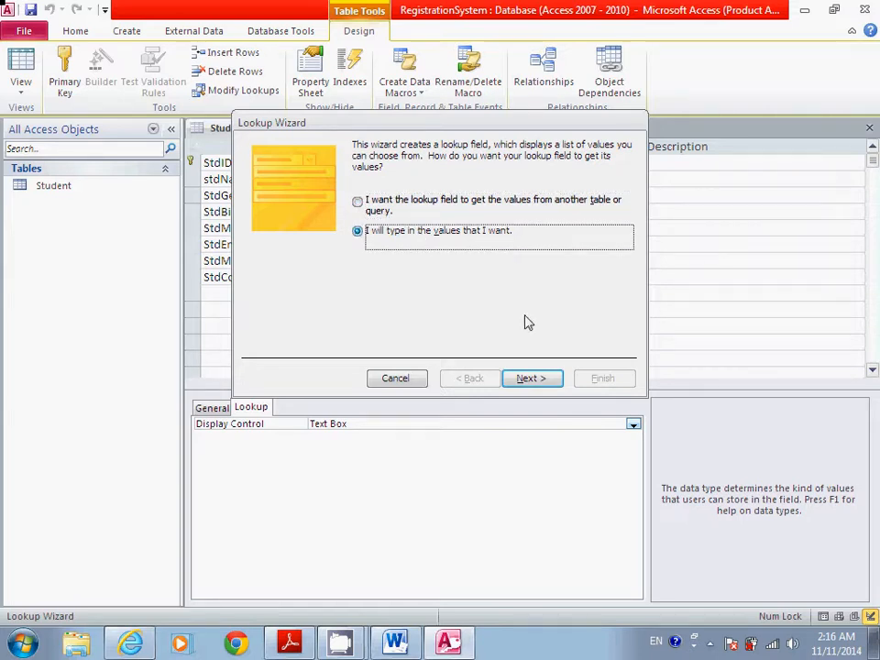
{"action": "left_click", "coordinate": [531, 377]}
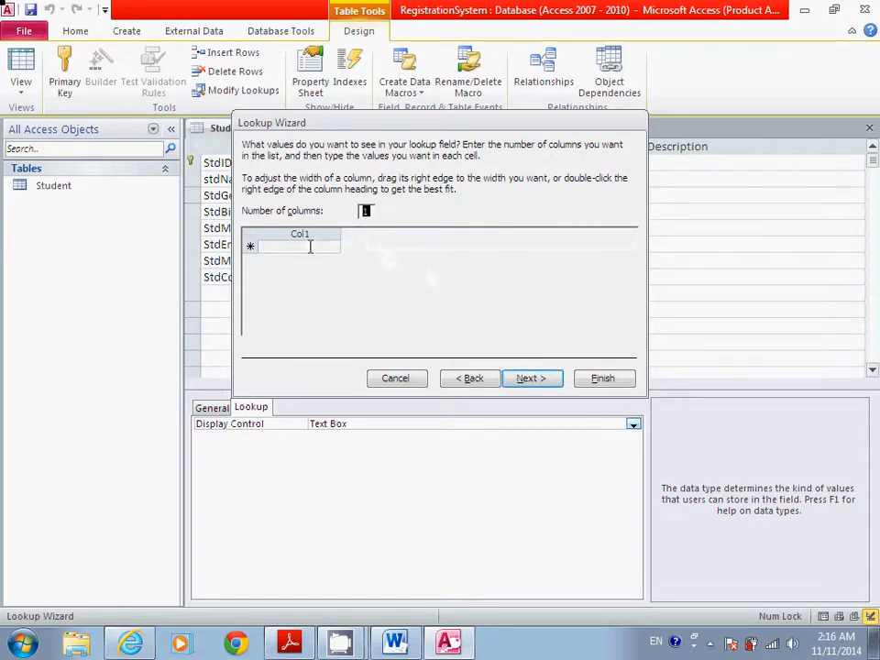
- Enter Male and Female as the values of the single-column lookup list
{"action": "left_click", "coordinate": [310, 246]}
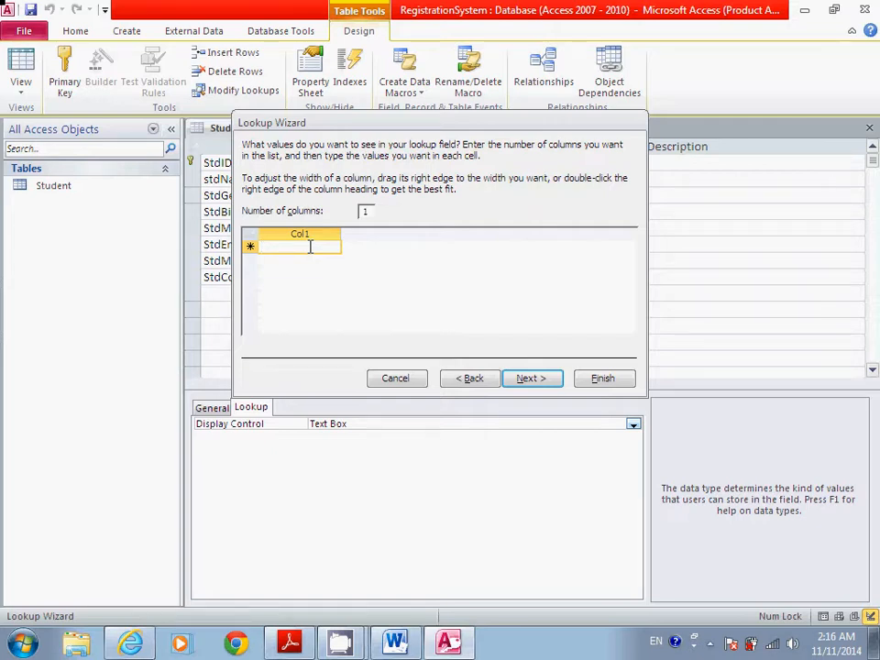
{"action": "type", "text": "Ma"}
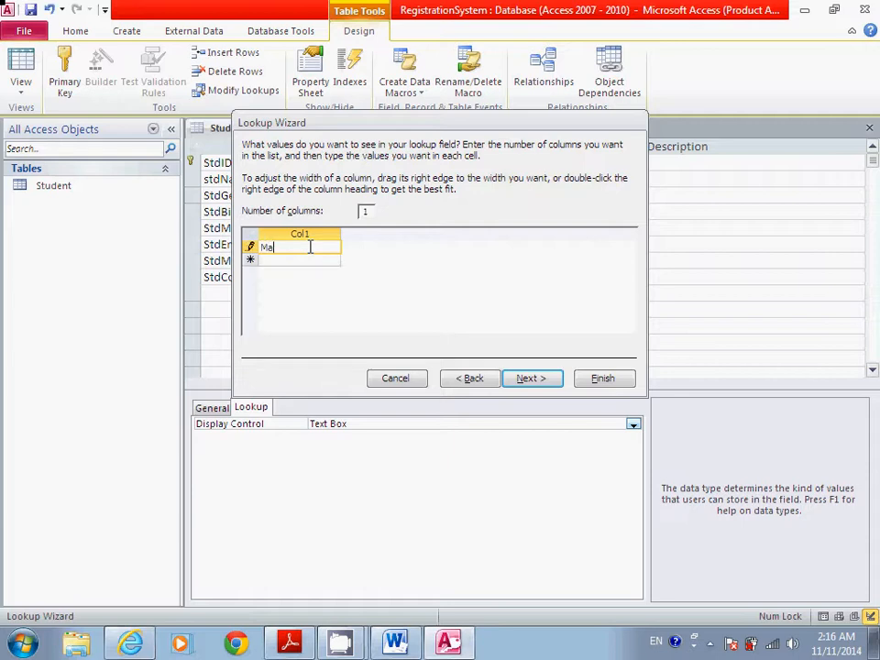
{"action": "type", "text": "le"}
{"action": "key", "text": "Return"}
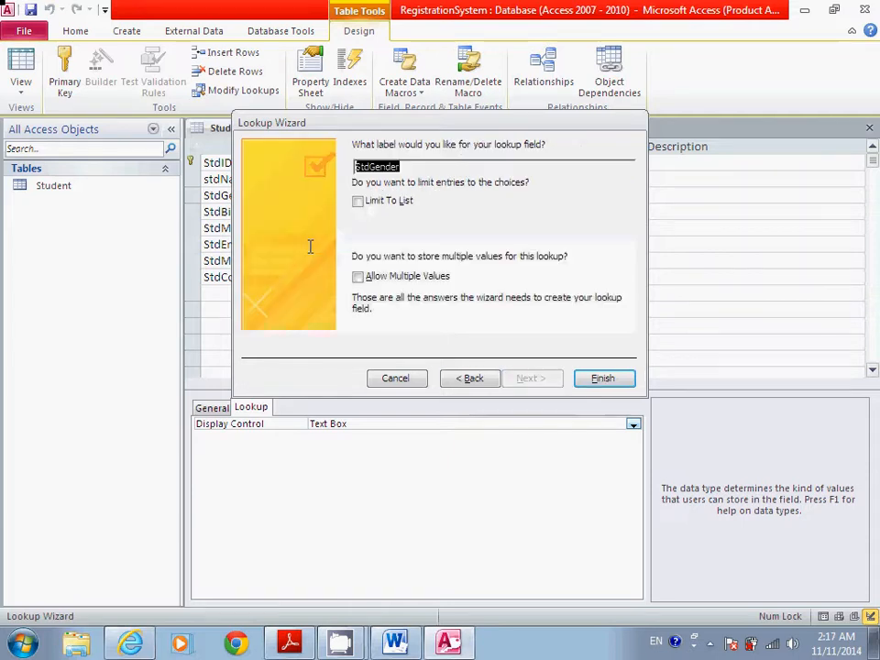
{"action": "left_click", "coordinate": [470, 385]}
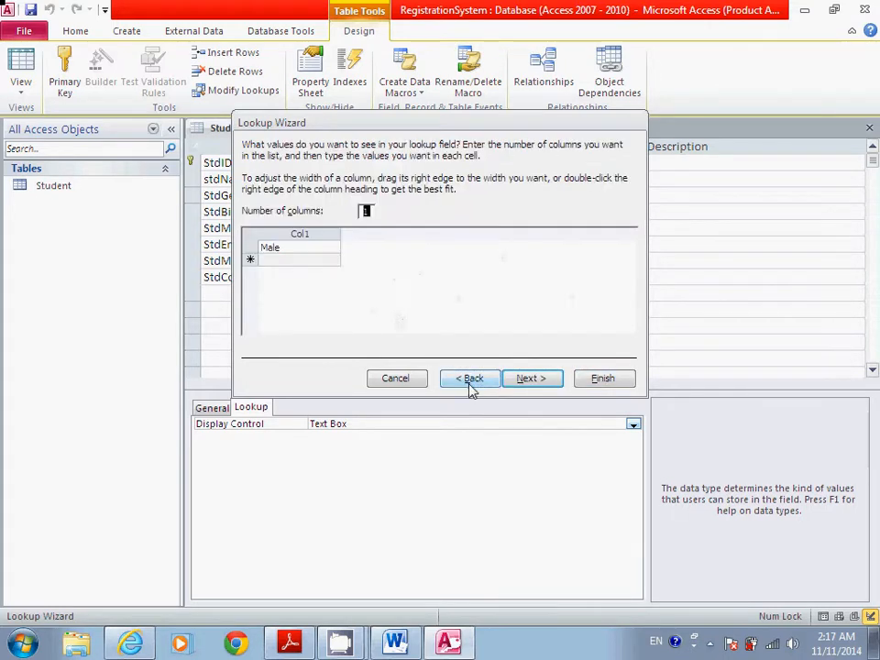
{"action": "left_click", "coordinate": [319, 260]}
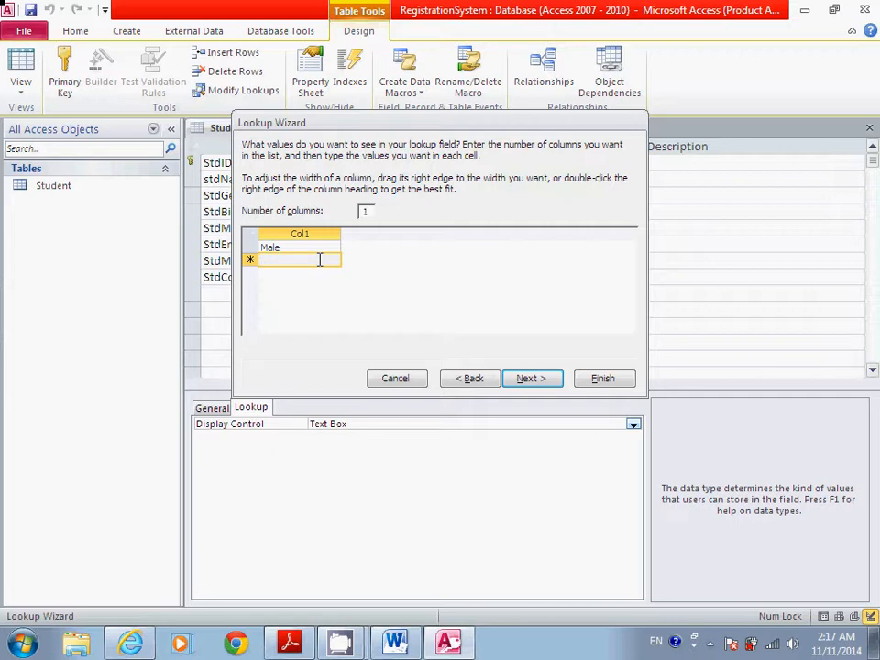
{"action": "type", "text": "Fe"}
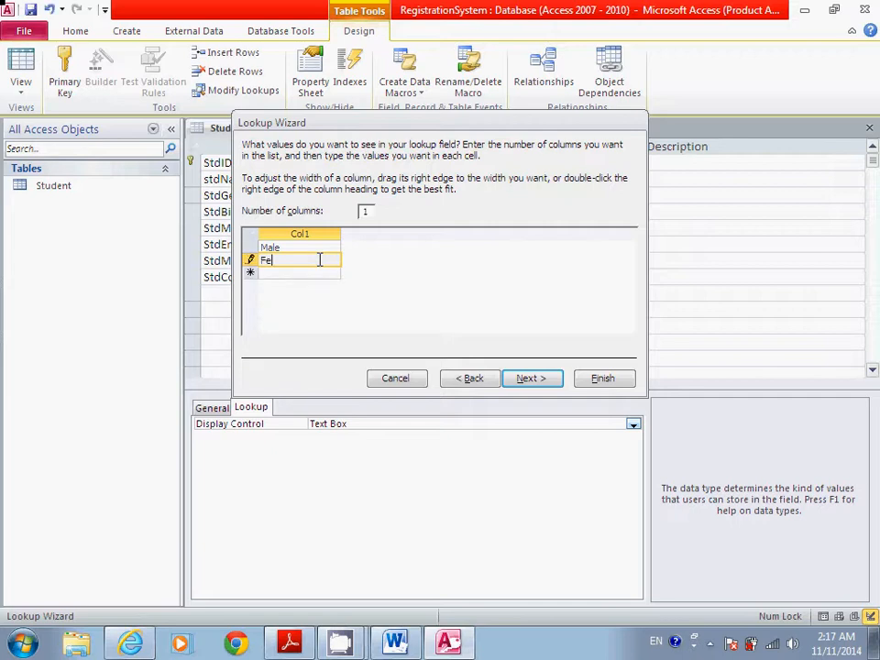
{"action": "type", "text": "male"}
{"action": "left_click", "coordinate": [527, 378]}
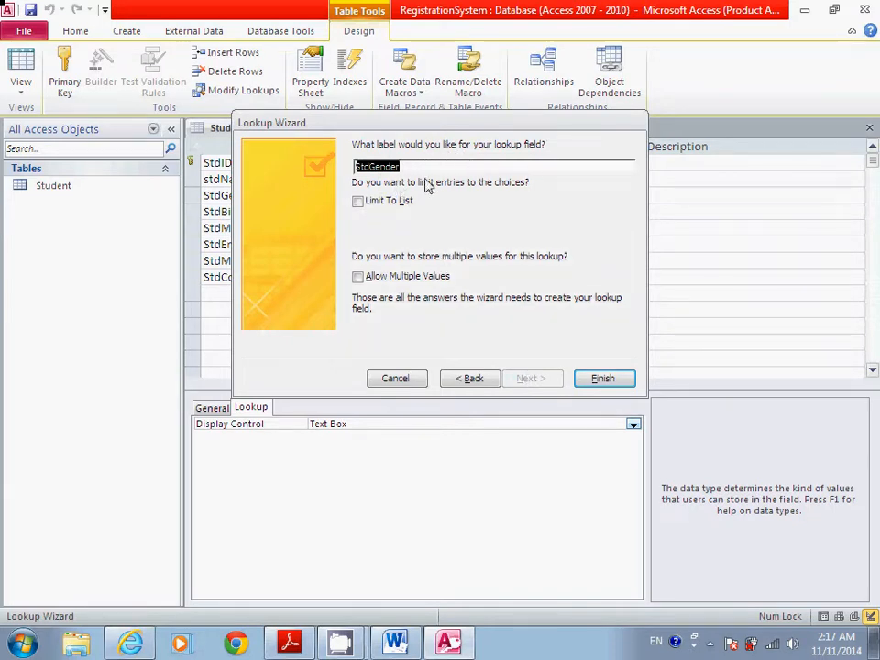
- Label the lookup field Gender, limit its entries to the list and finish the wizard
{"action": "type", "text": "G"}
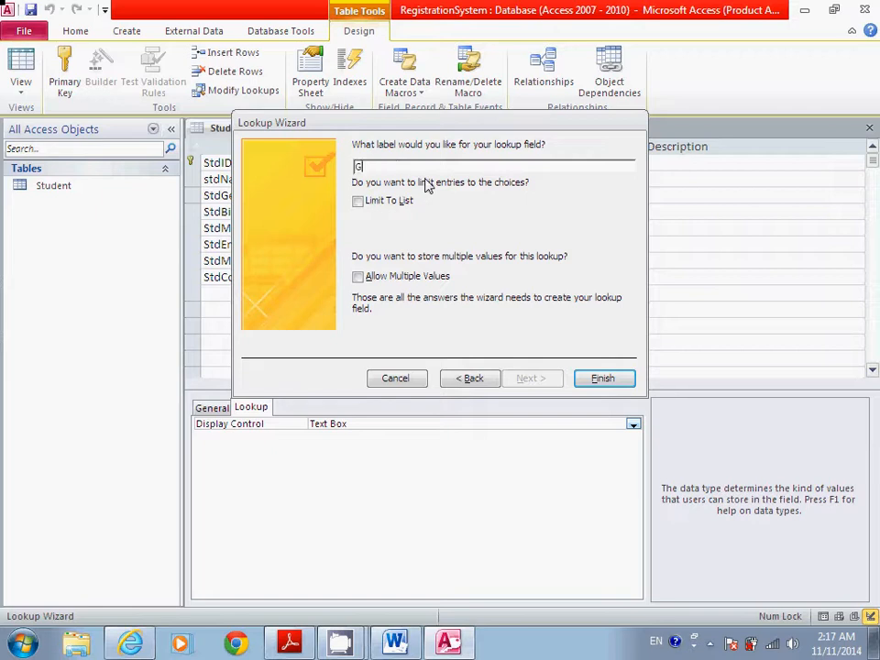
{"action": "type", "text": "ender"}
{"action": "left_click", "coordinate": [371, 204]}
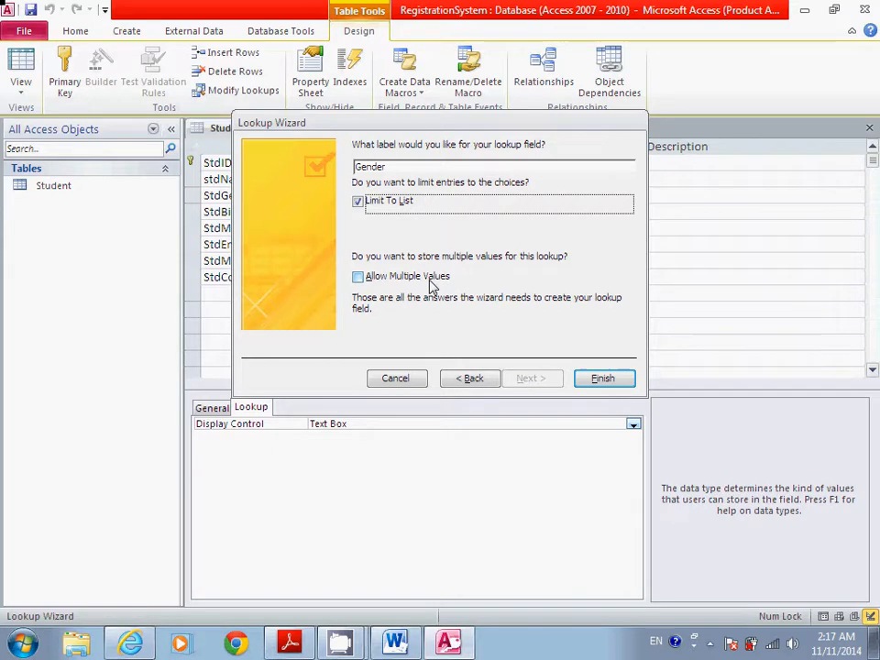
{"action": "left_click", "coordinate": [601, 379]}
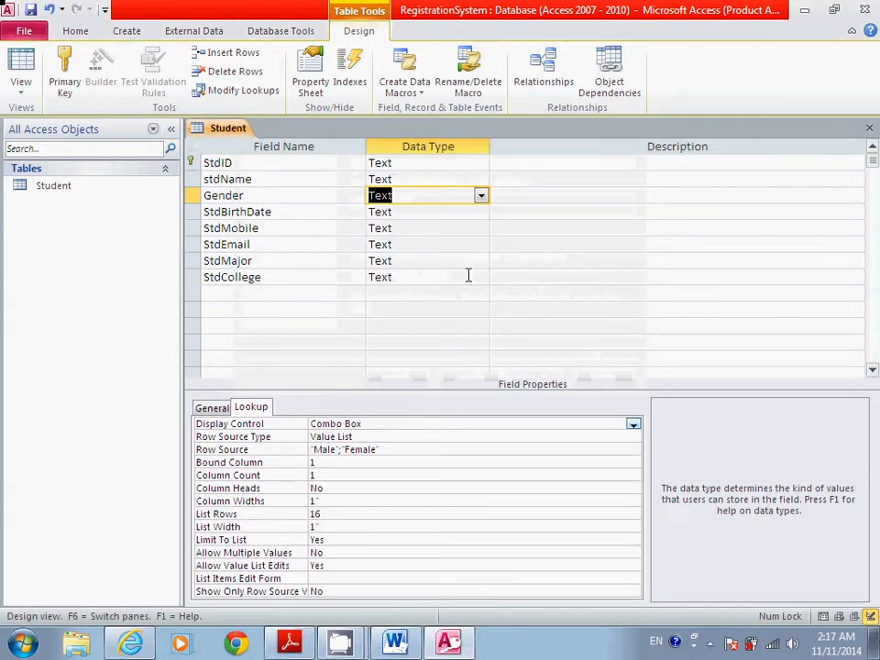
- Change the StdBirthDate field's data type to Date/Time
{"action": "left_click", "coordinate": [433, 213]}
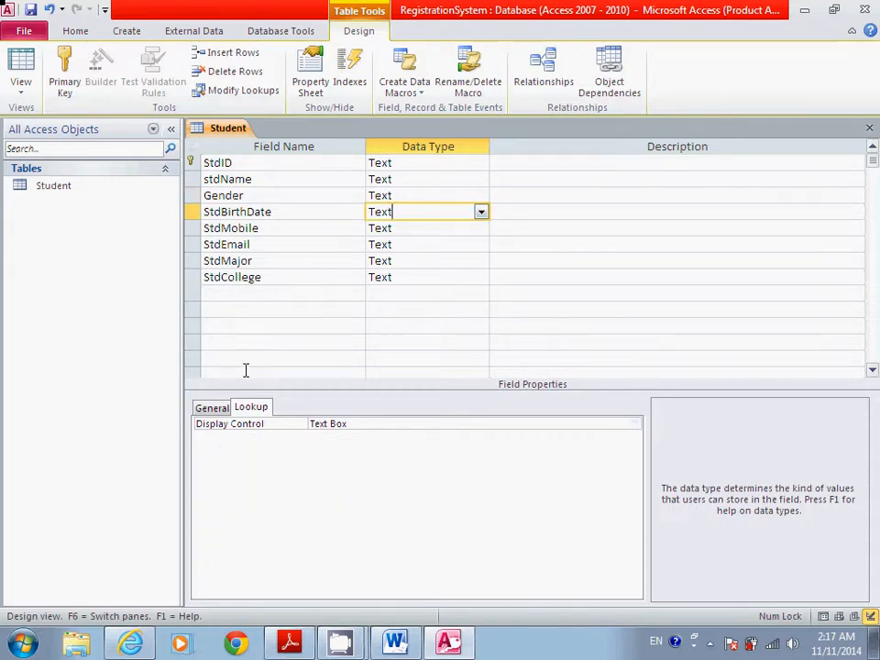
{"action": "left_click", "coordinate": [212, 408]}
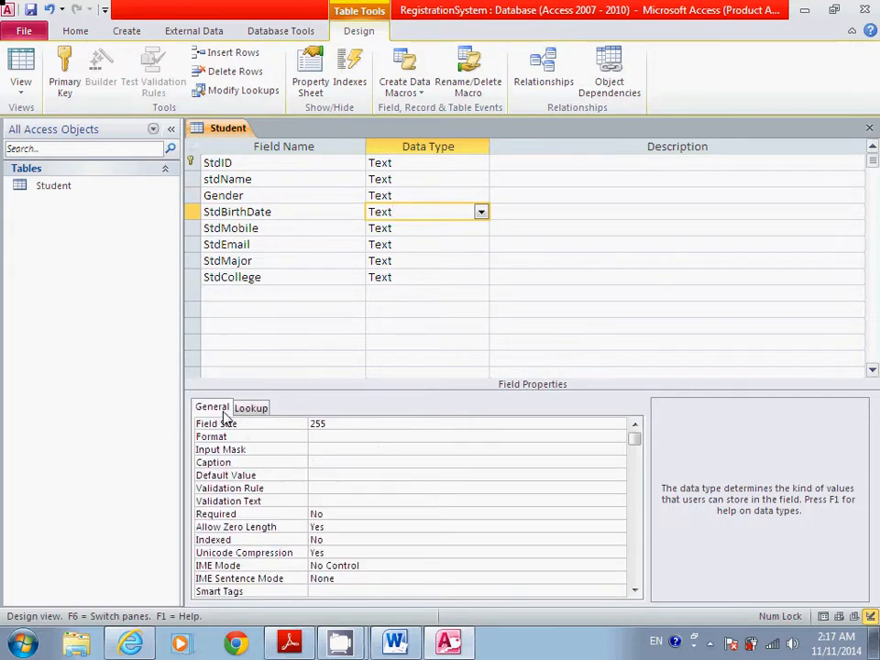
{"action": "left_click", "coordinate": [330, 422]}
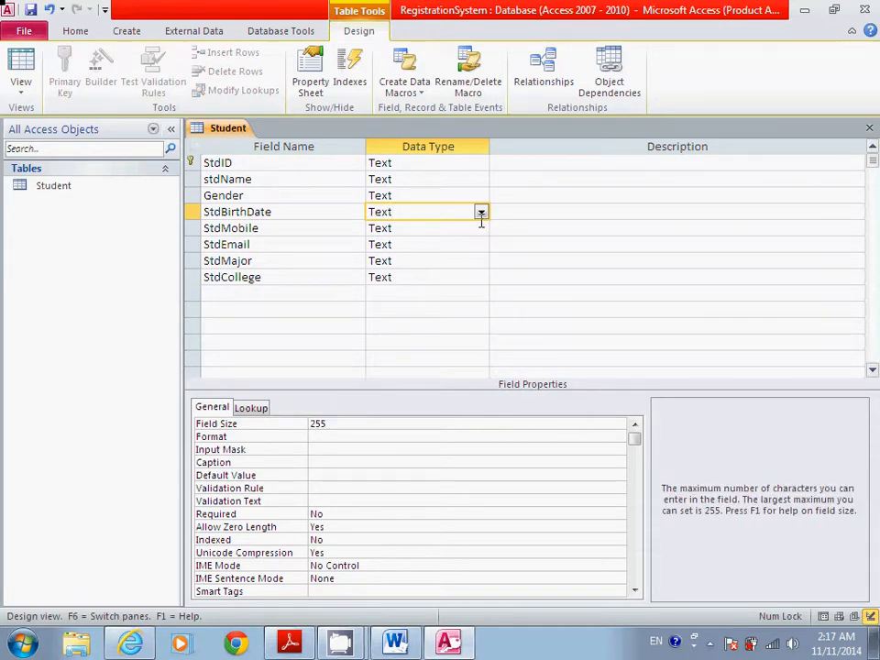
{"action": "left_click", "coordinate": [480, 212]}
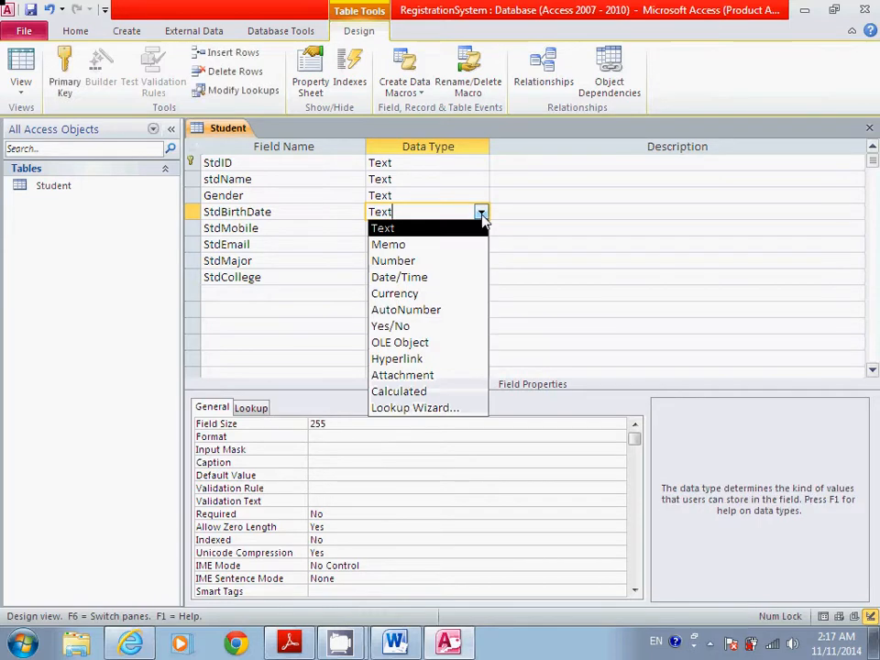
{"action": "left_click", "coordinate": [444, 286]}
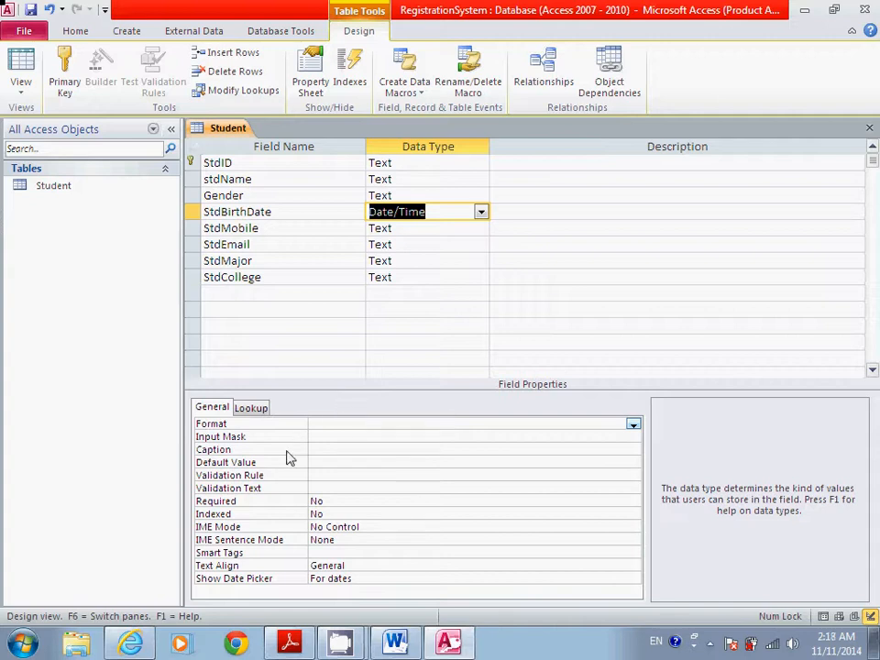
- Apply the Short Date input mask to the StdBirthDate field with the Input Mask Wizard, saving the table first and keeping the default placeholder
{"action": "left_click", "coordinate": [321, 430]}
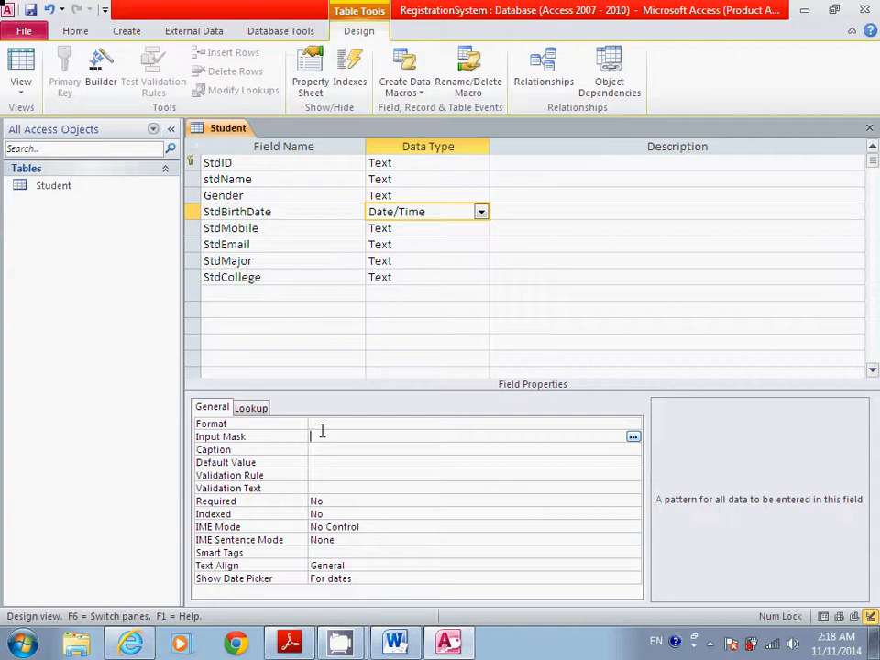
{"action": "left_click", "coordinate": [633, 437]}
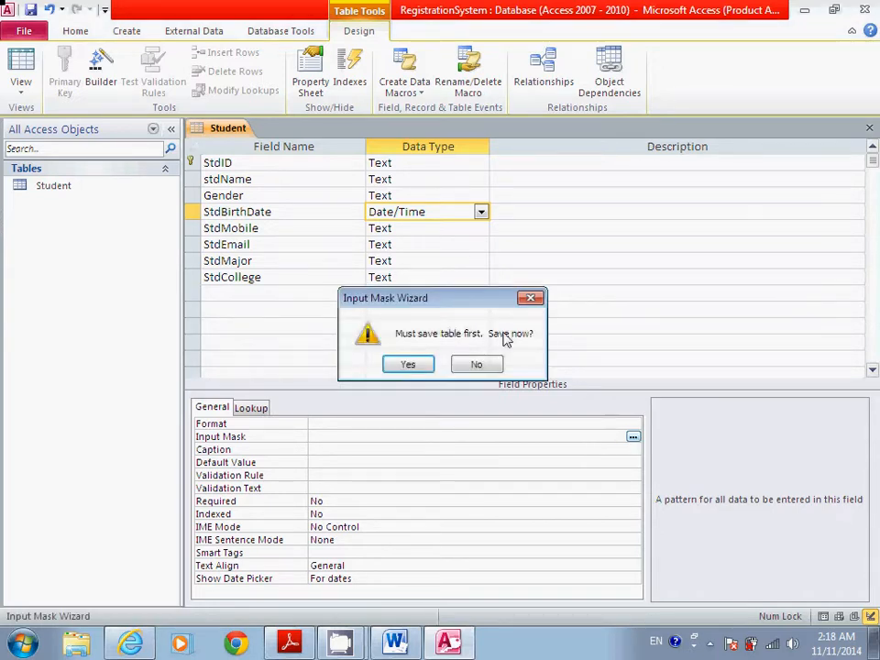
{"action": "left_click", "coordinate": [408, 365]}
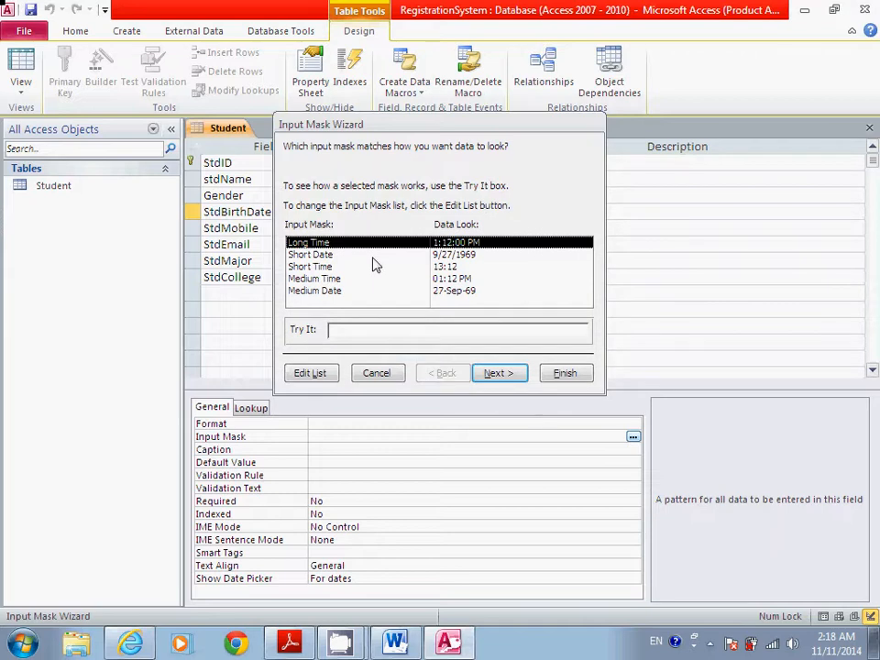
{"action": "left_click", "coordinate": [373, 258]}
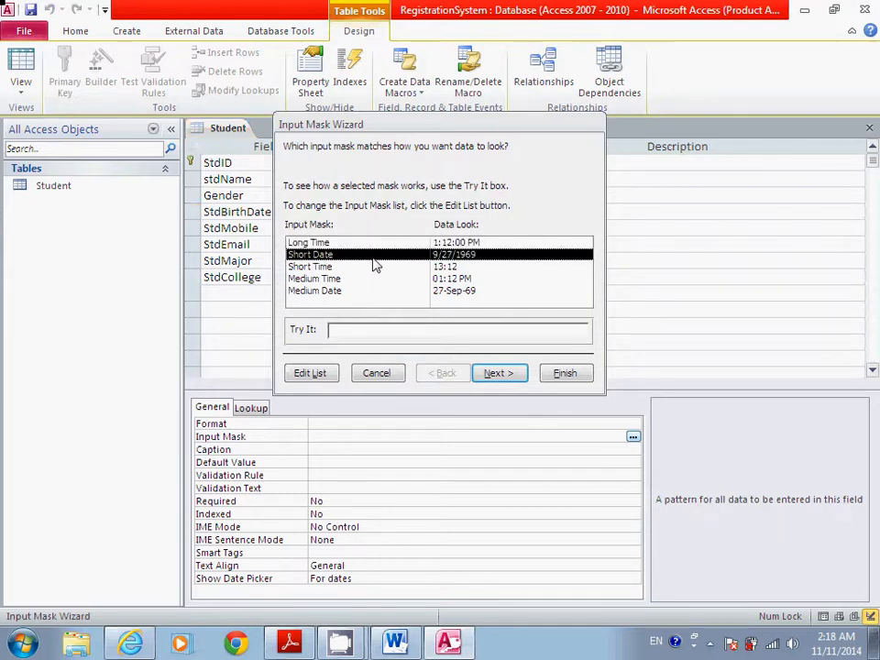
{"action": "left_click", "coordinate": [481, 331]}
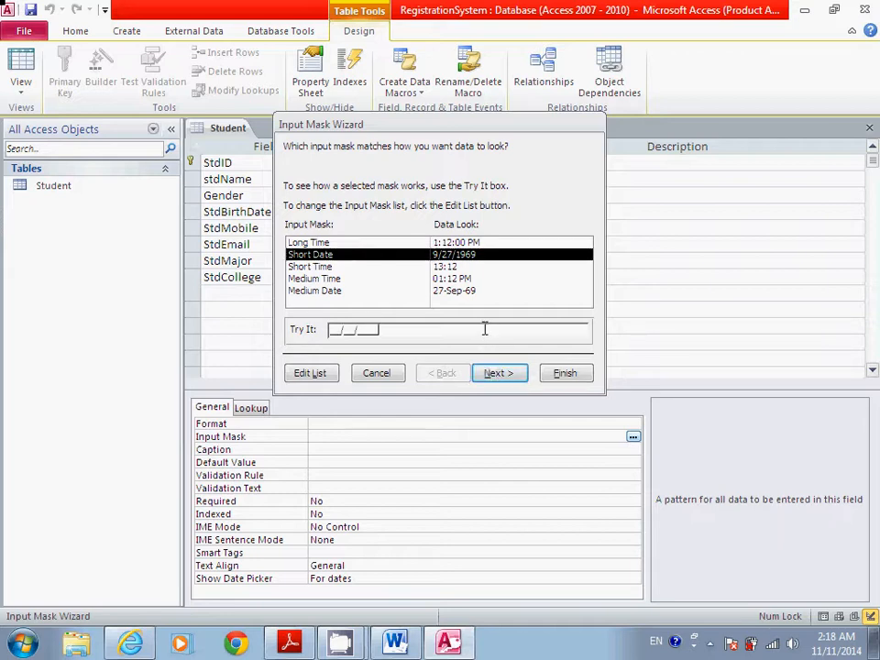
{"action": "left_click", "coordinate": [495, 373]}
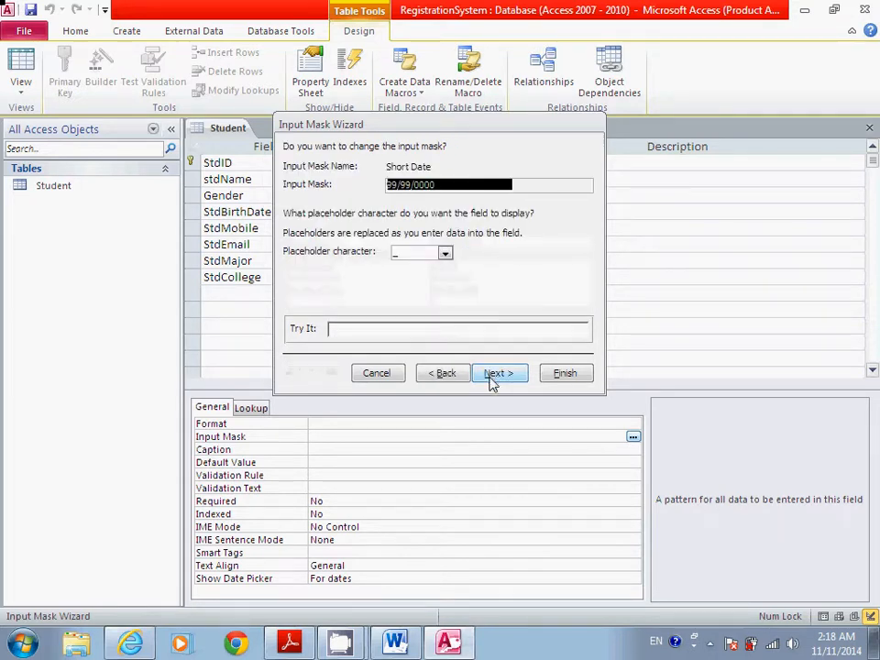
{"action": "left_click", "coordinate": [493, 376]}
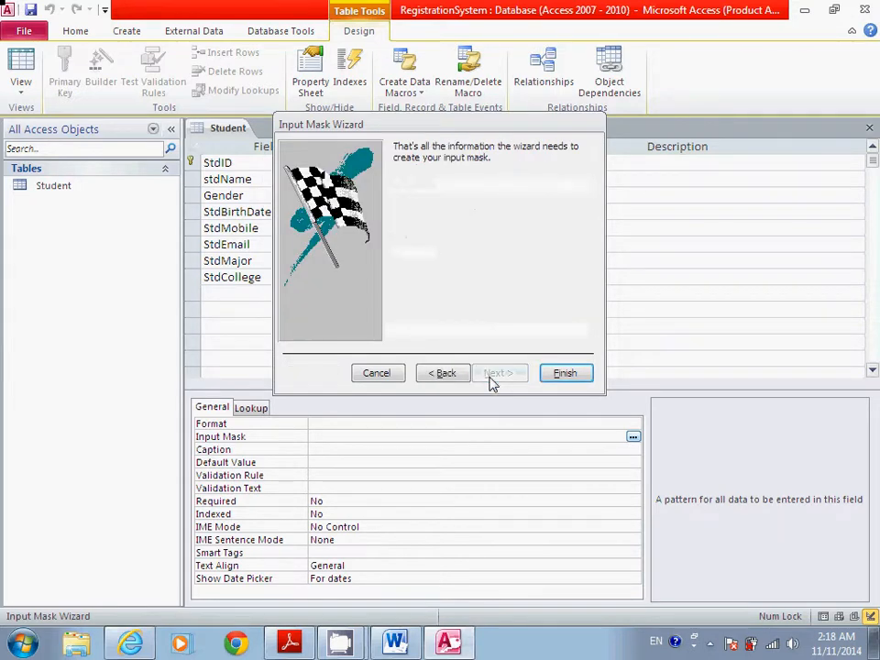
{"action": "left_click", "coordinate": [564, 376]}
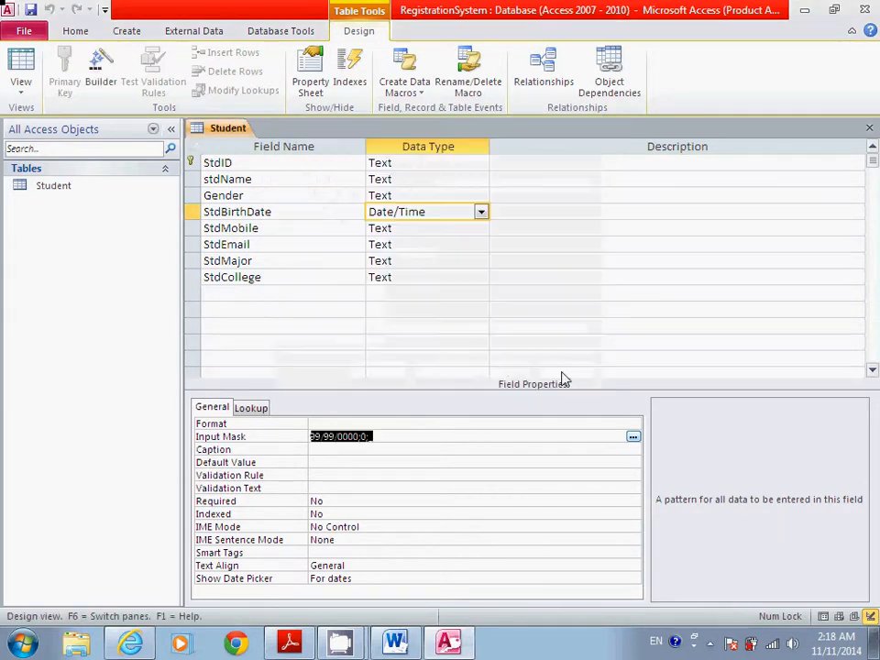
- Start the Input Mask Wizard for the StdMobile field, saving the table first
{"action": "left_click", "coordinate": [421, 227]}
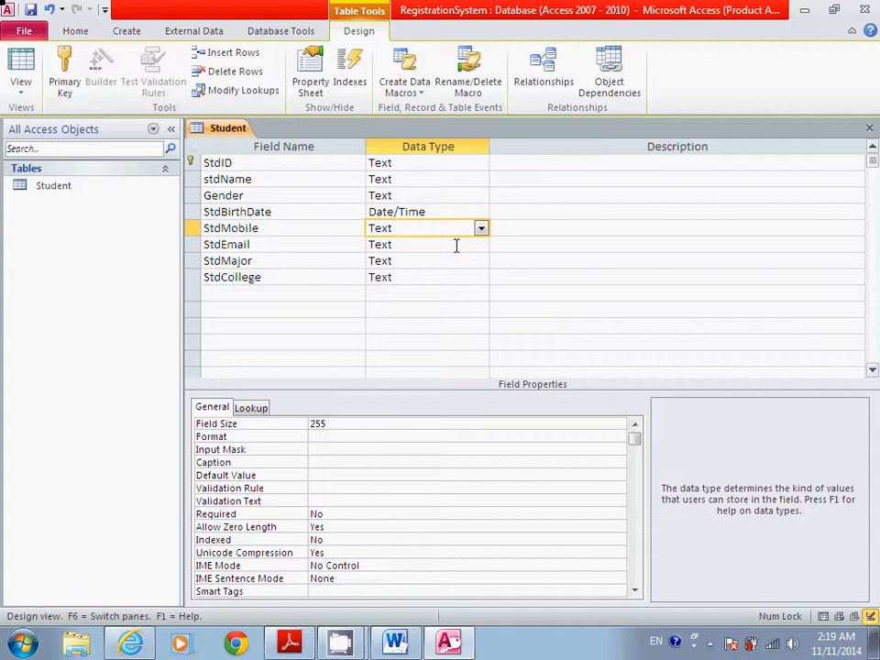
{"action": "left_click", "coordinate": [353, 445]}
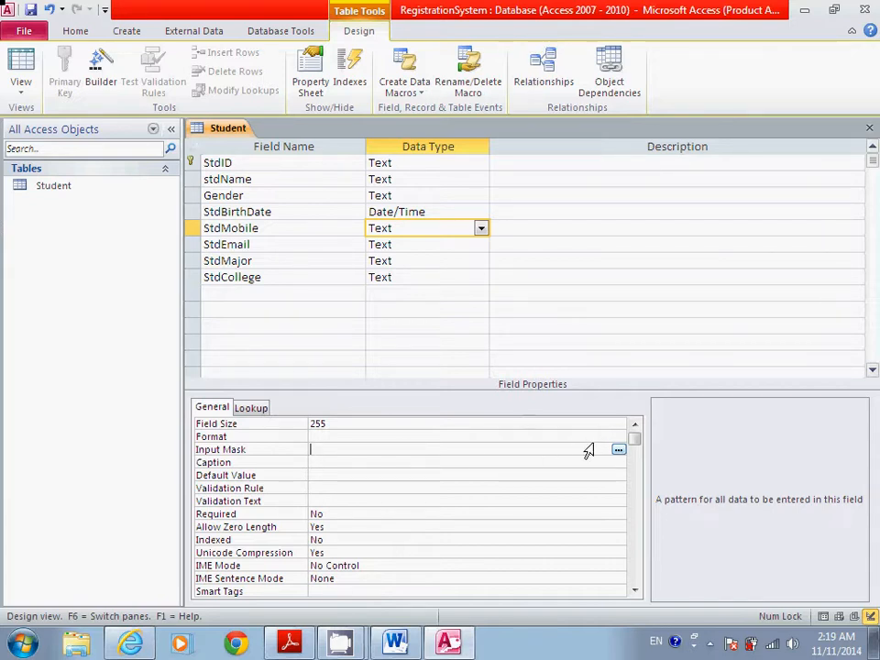
{"action": "left_click", "coordinate": [619, 450]}
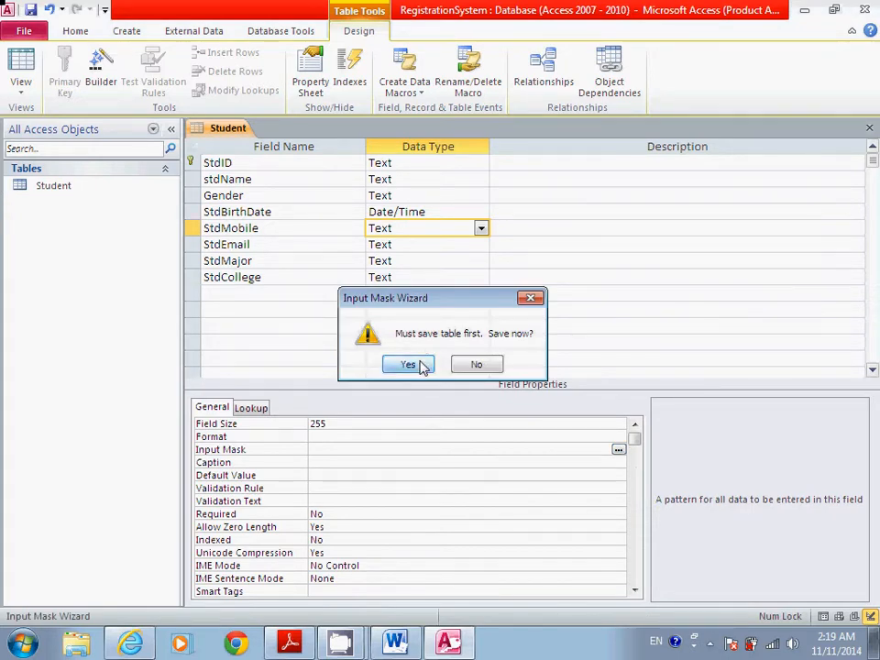
{"action": "left_click", "coordinate": [408, 364]}
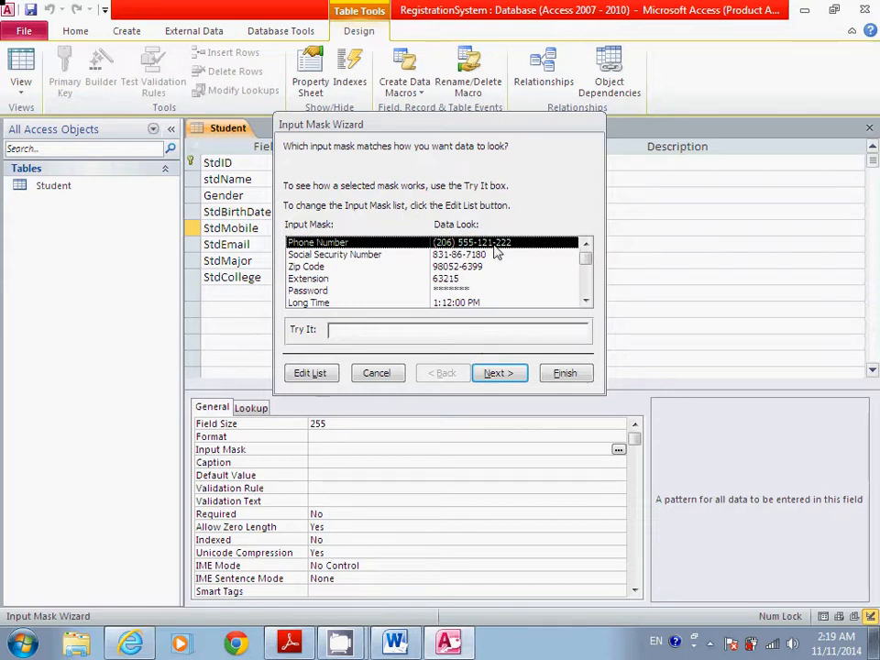
- Examine the Phone Number mask's pattern and sample data in the wizard's mask list editor
{"action": "left_click", "coordinate": [320, 378]}
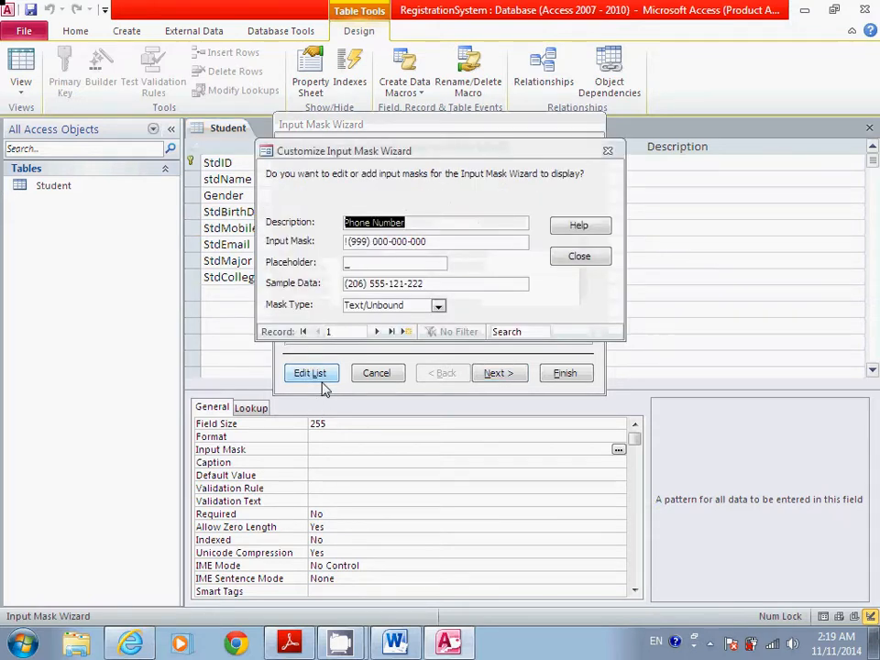
{"action": "left_click", "coordinate": [380, 240]}
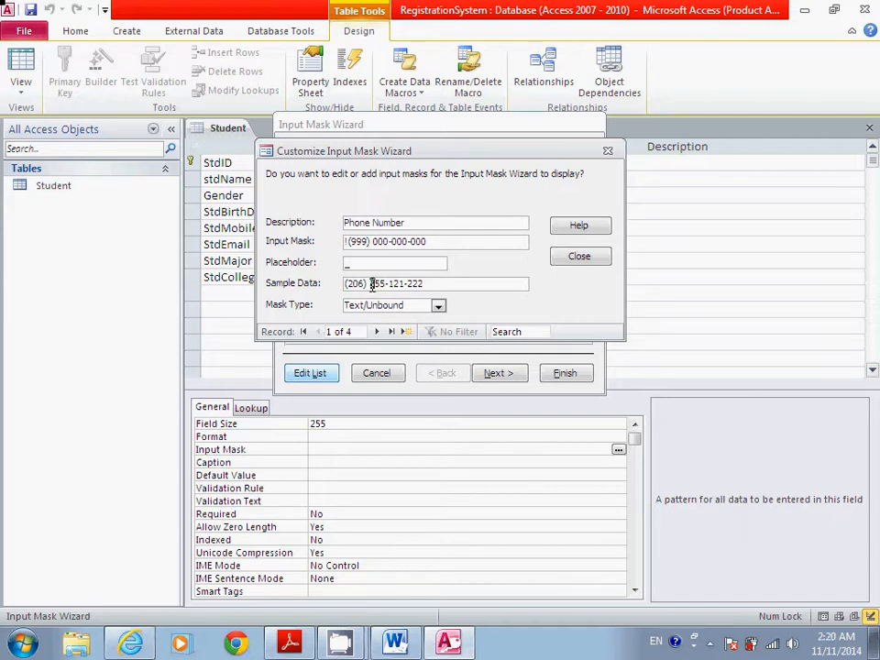
{"action": "left_click", "coordinate": [372, 284]}
{"action": "left_click", "coordinate": [567, 265]}
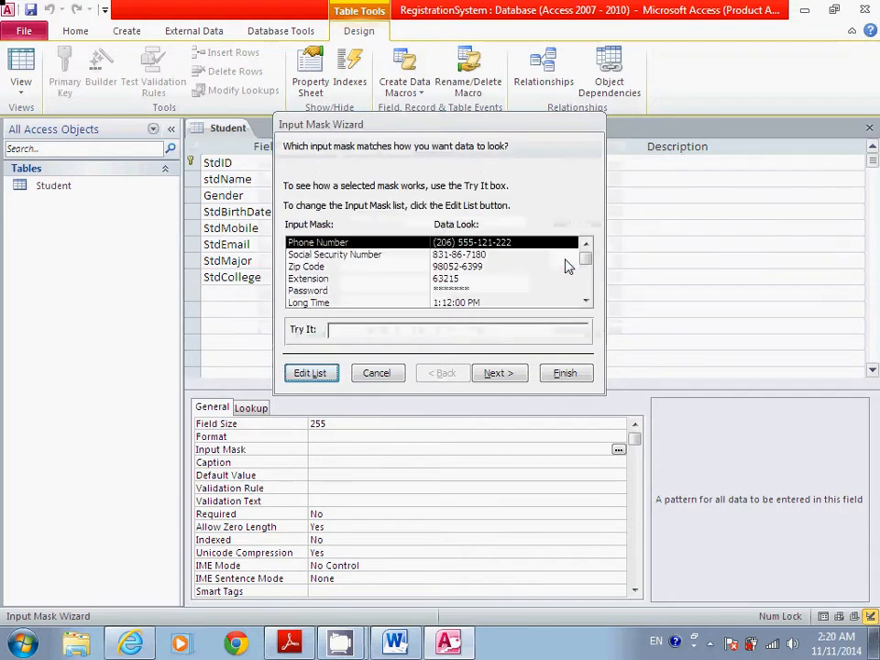
- Apply the Phone Number mask to StdMobile with the default placeholder, store the data with the mask symbols and finish the wizard
{"action": "left_click", "coordinate": [495, 373]}
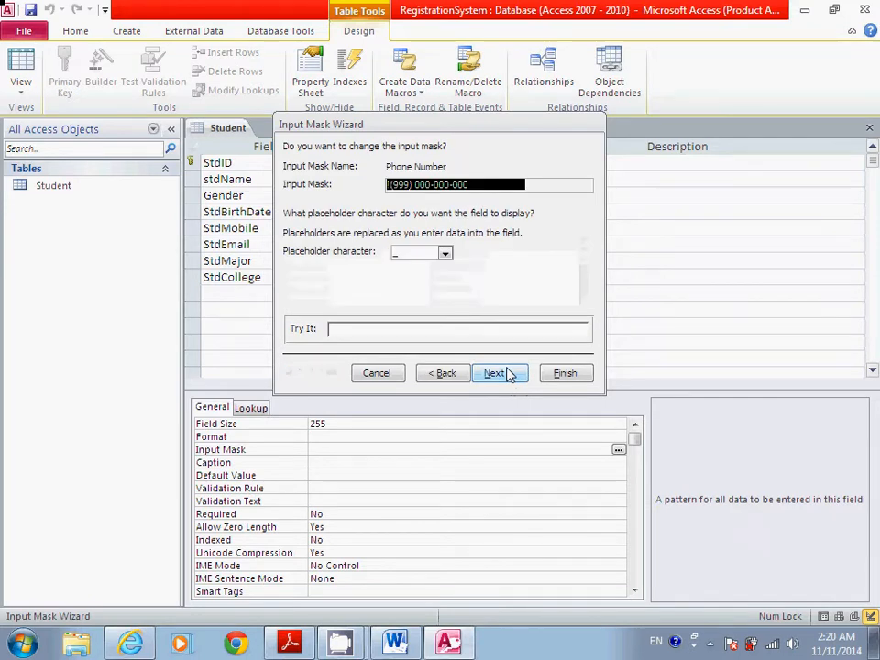
{"action": "left_click", "coordinate": [507, 374]}
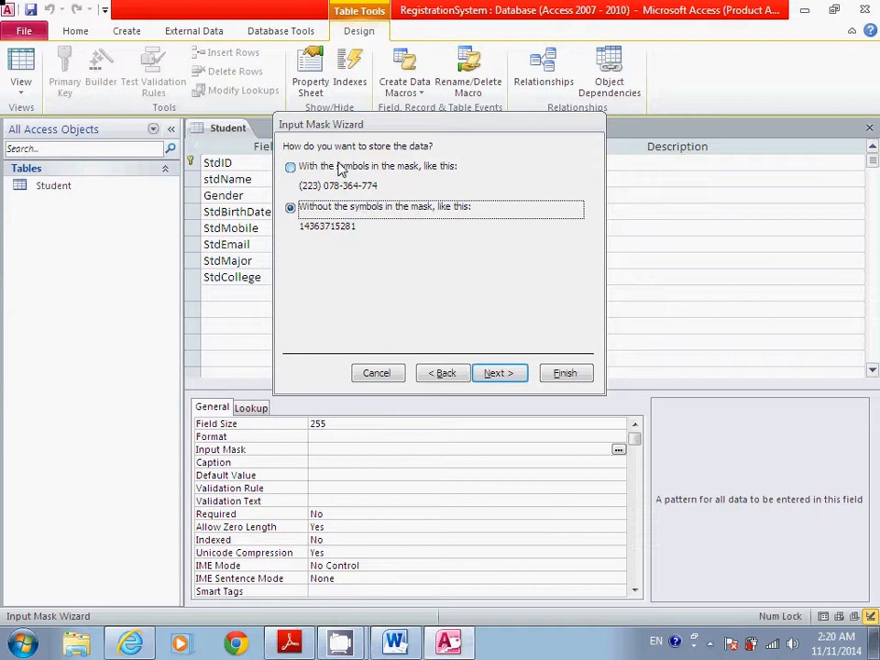
{"action": "left_click", "coordinate": [291, 168]}
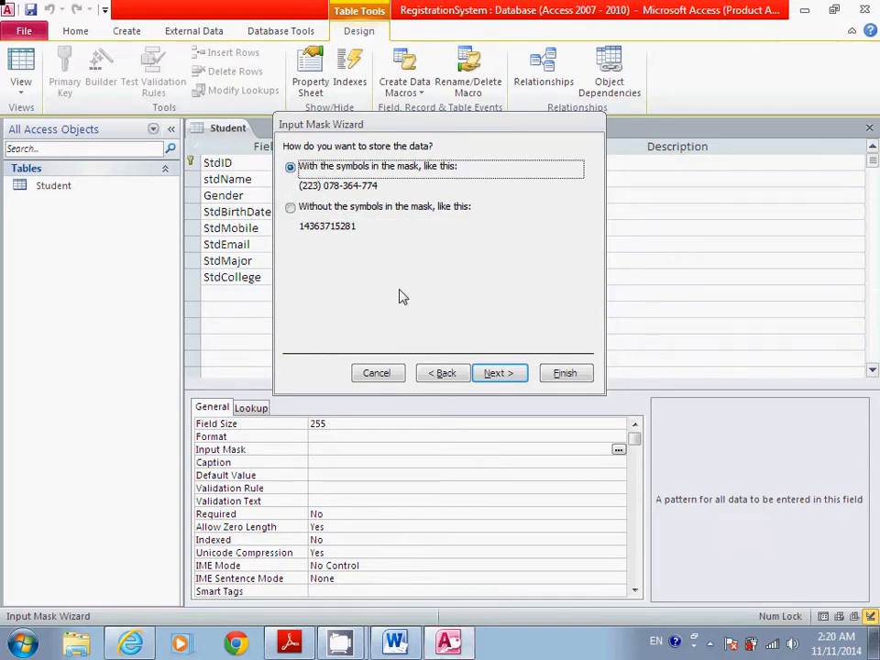
{"action": "left_click", "coordinate": [507, 375]}
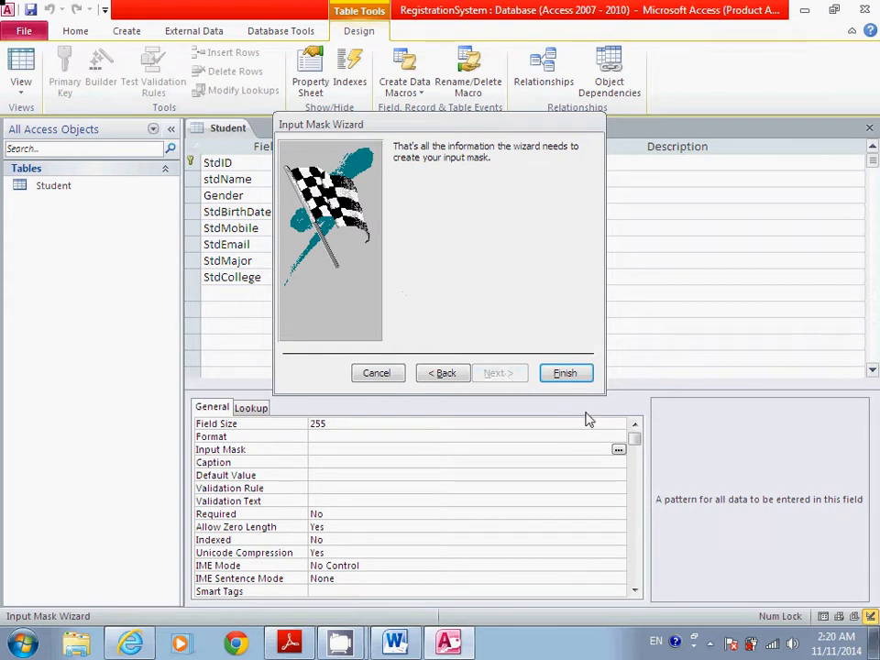
{"action": "left_click", "coordinate": [575, 380]}
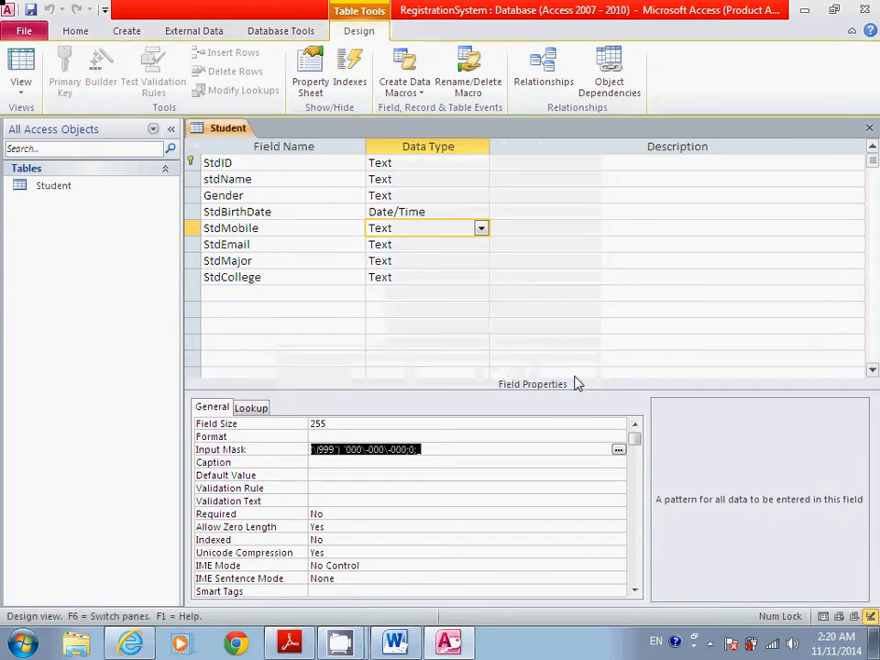
- Check the data types of the StdEmail, StdMajor and StdCollege fields and save the Student table
{"action": "left_click", "coordinate": [406, 243]}
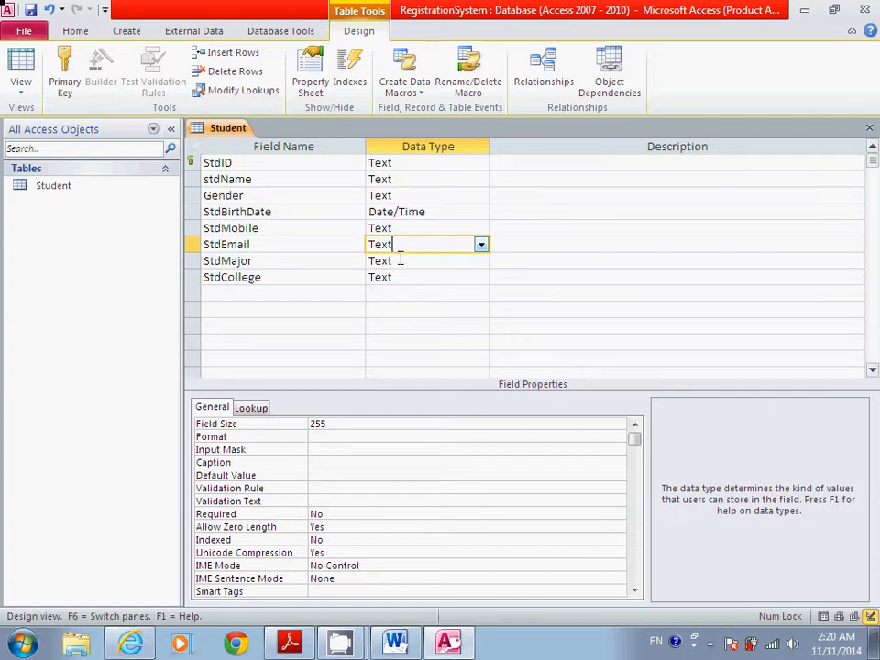
{"action": "left_click", "coordinate": [399, 260]}
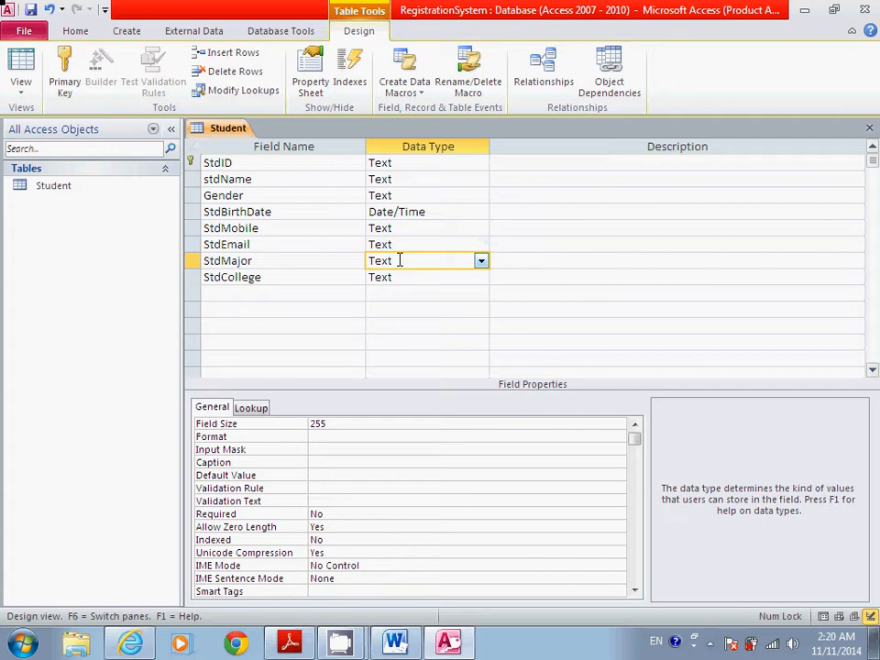
{"action": "left_click", "coordinate": [382, 279]}
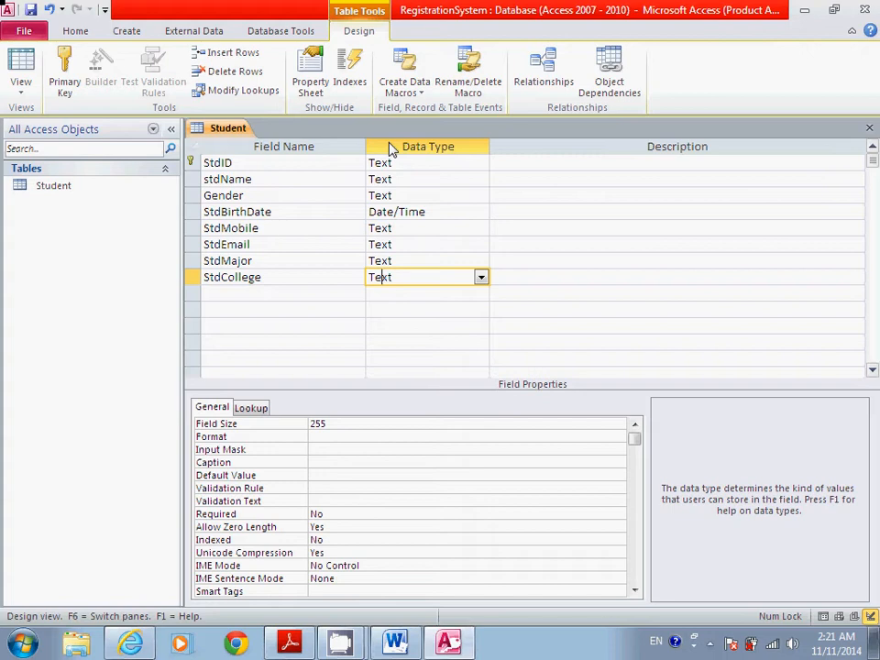
{"action": "right_click", "coordinate": [226, 132]}
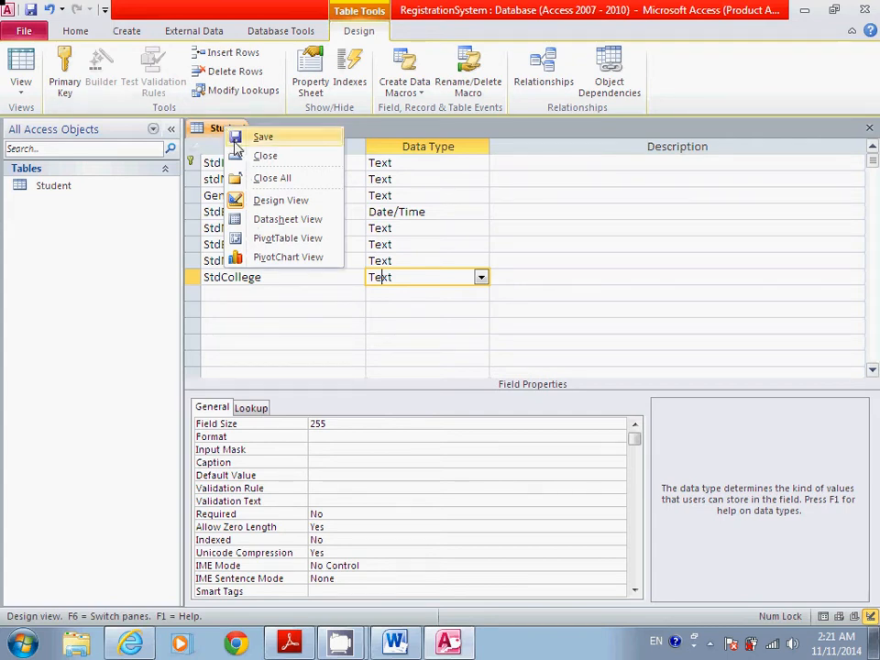
{"action": "left_click", "coordinate": [235, 142]}
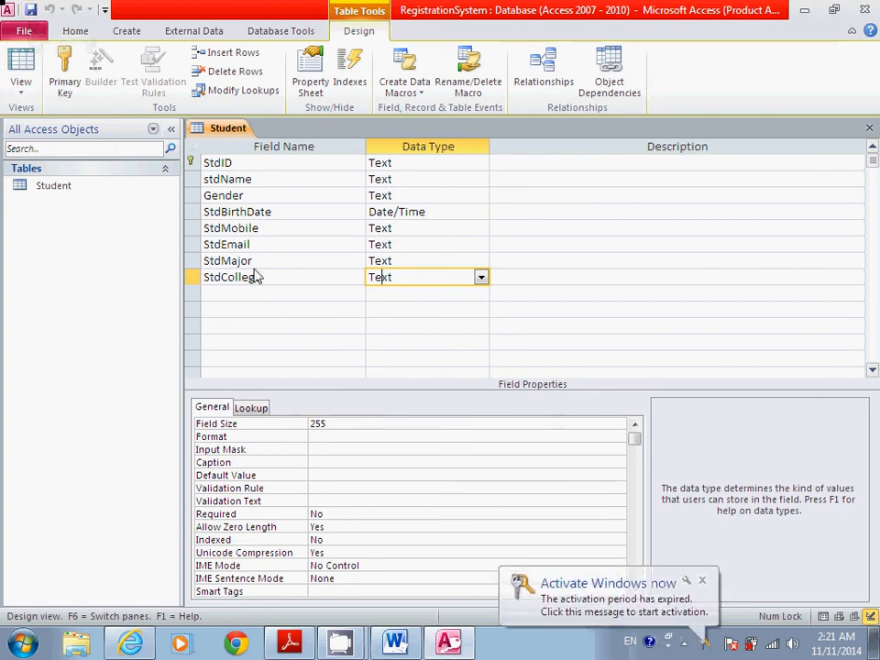
{"action": "mouse_move", "coordinate": [341, 642]}
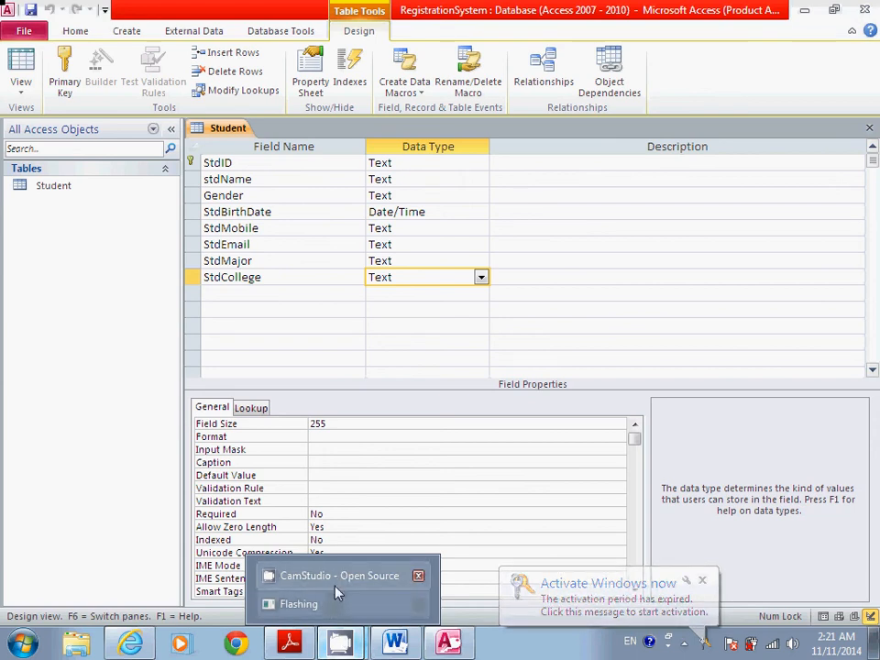
{"action": "left_click", "coordinate": [335, 587]}
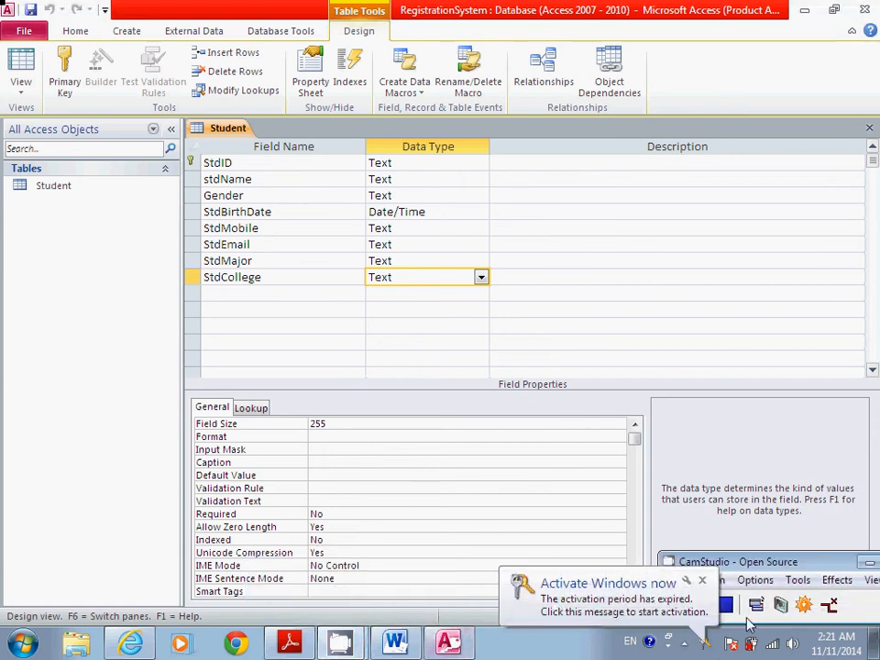